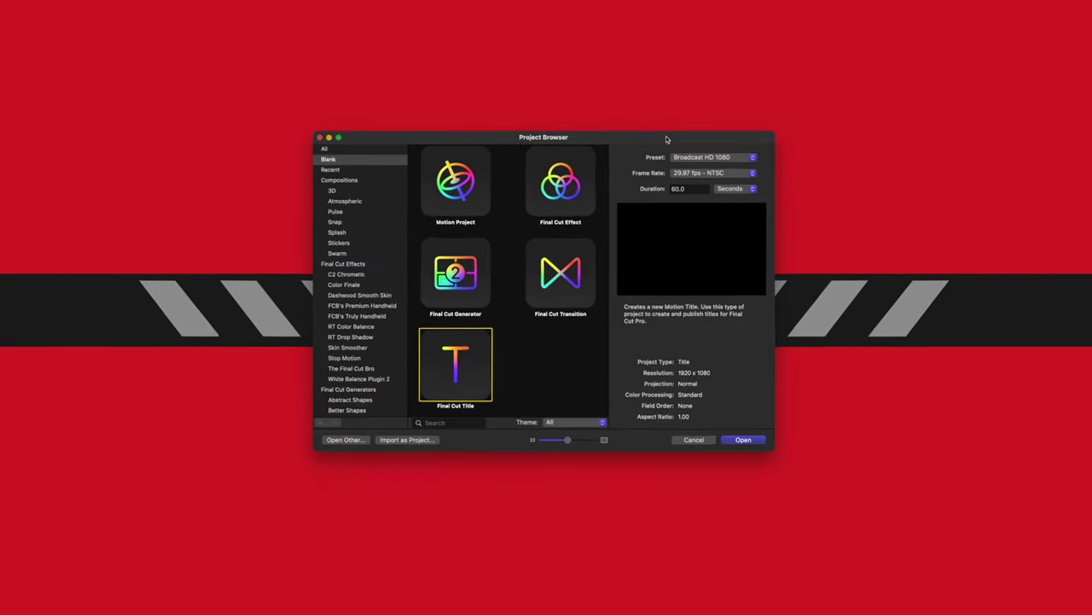
Step: Create a blank Final Cut Title project at Broadcast HD 1080, 29.97 fps, 60 seconds long
click(542, 351)
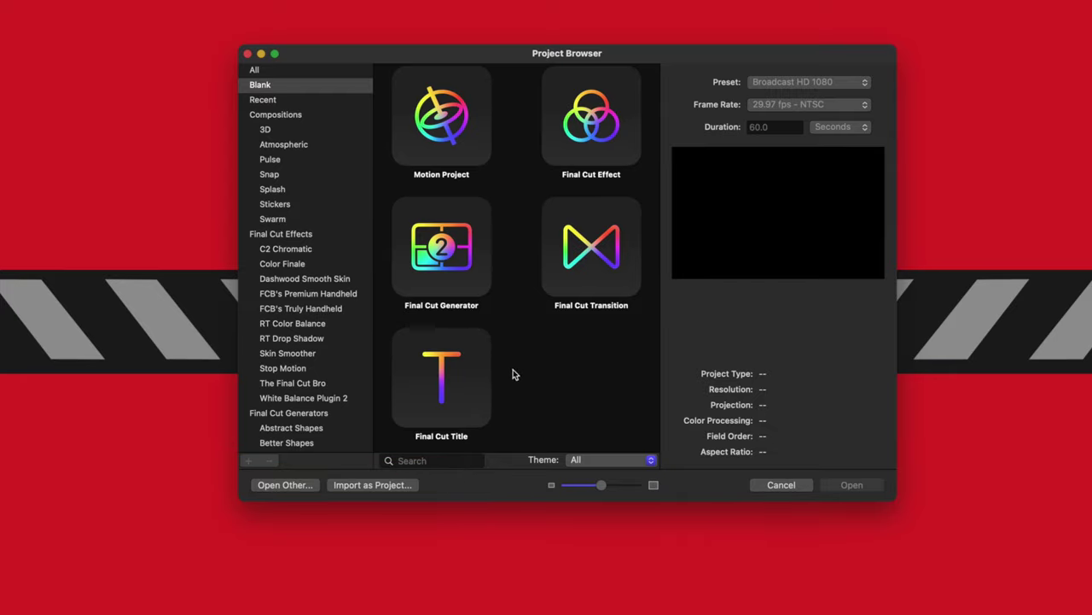
click(480, 412)
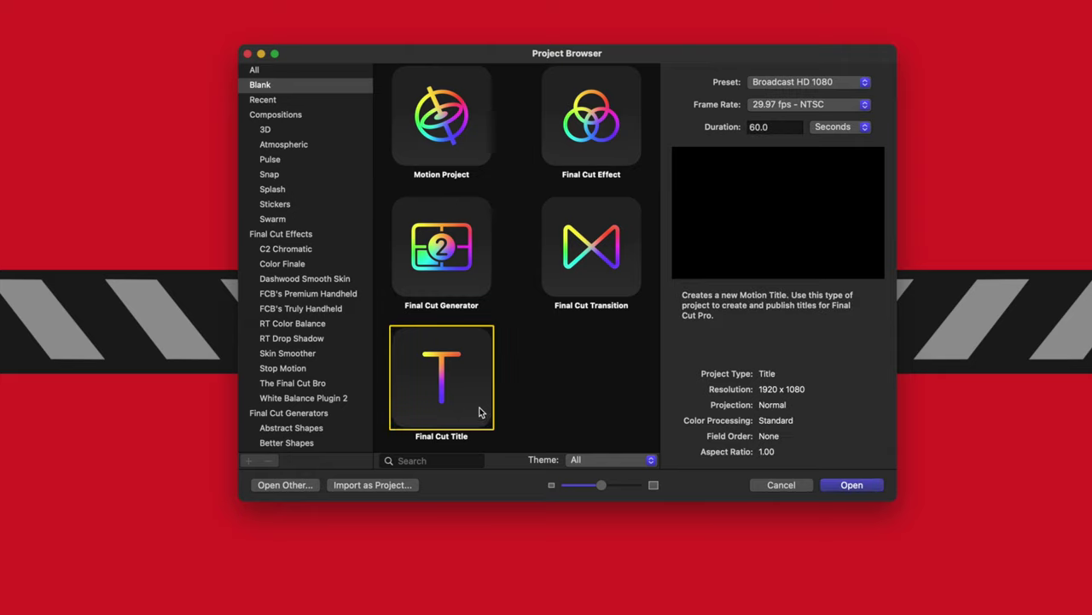
click(774, 130)
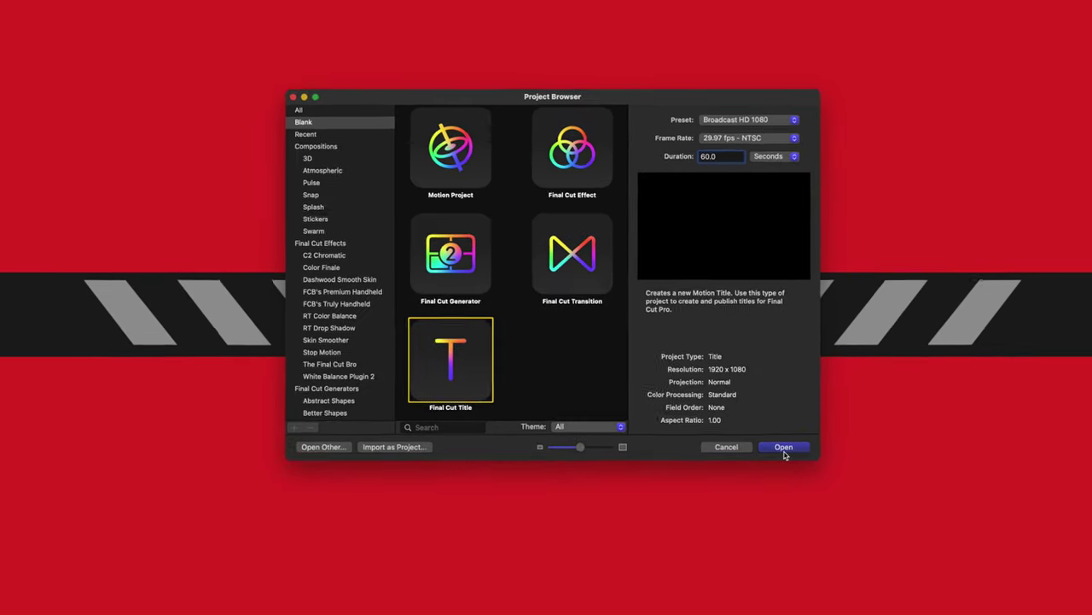
click(846, 483)
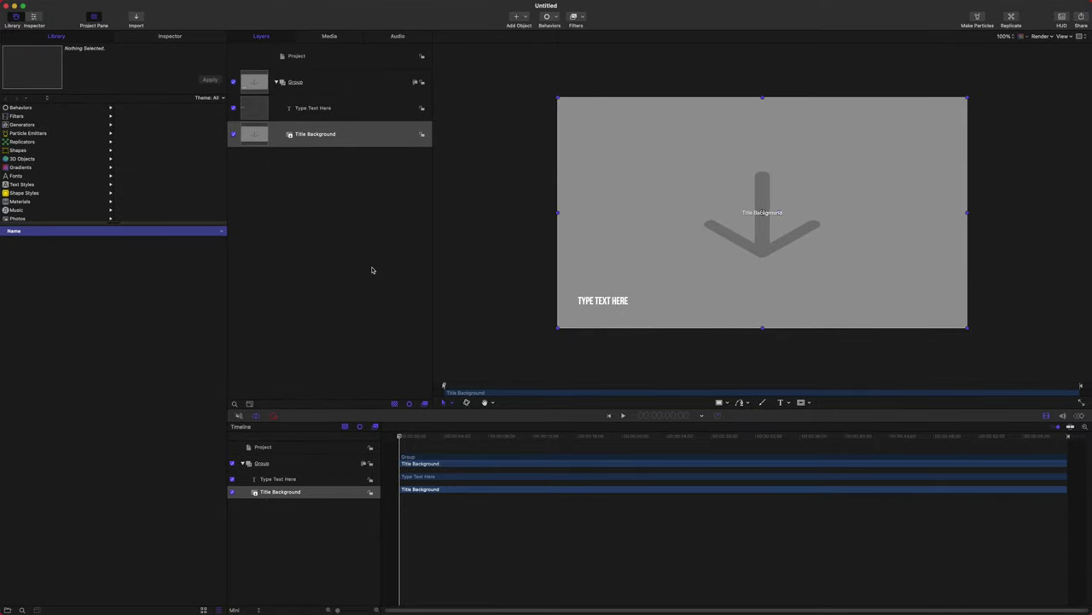
Step: Delete the placeholder Type Text Here and Title Background layers
click(373, 270)
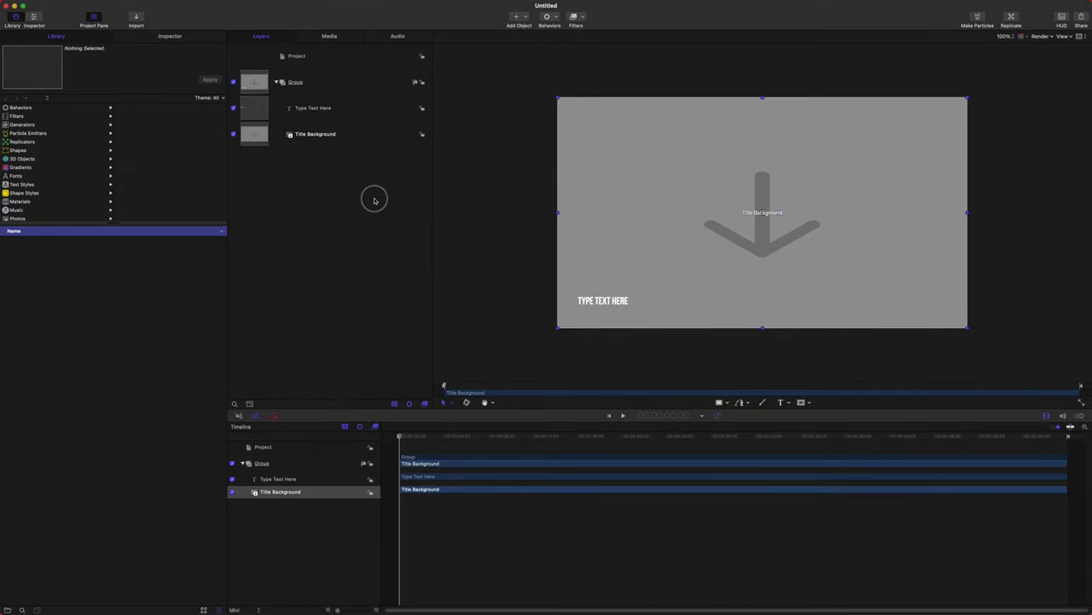
click(356, 137)
shift+click(350, 109)
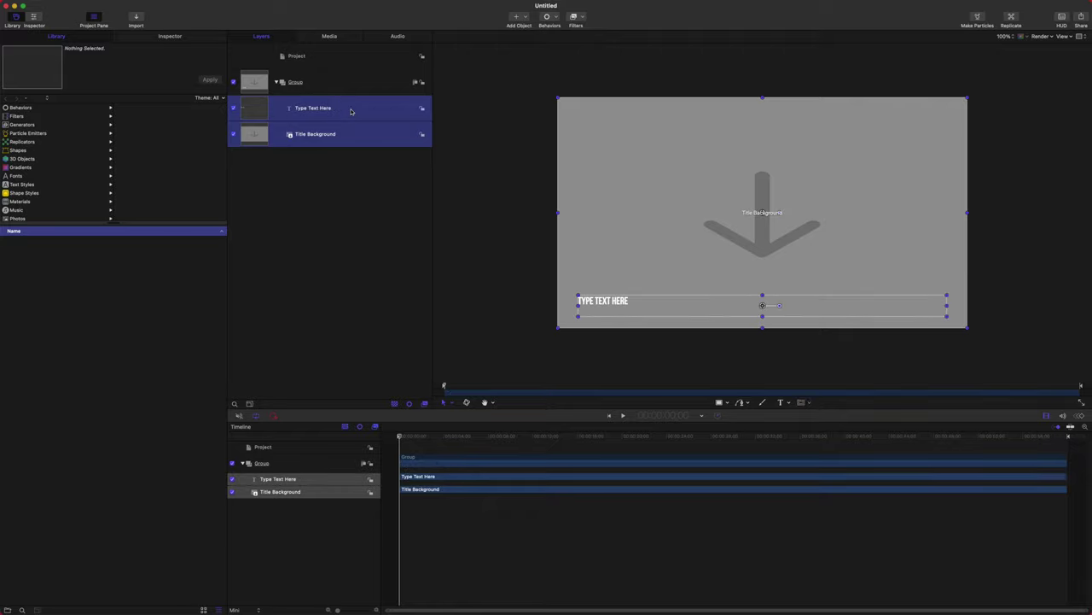
key(Delete)
click(375, 256)
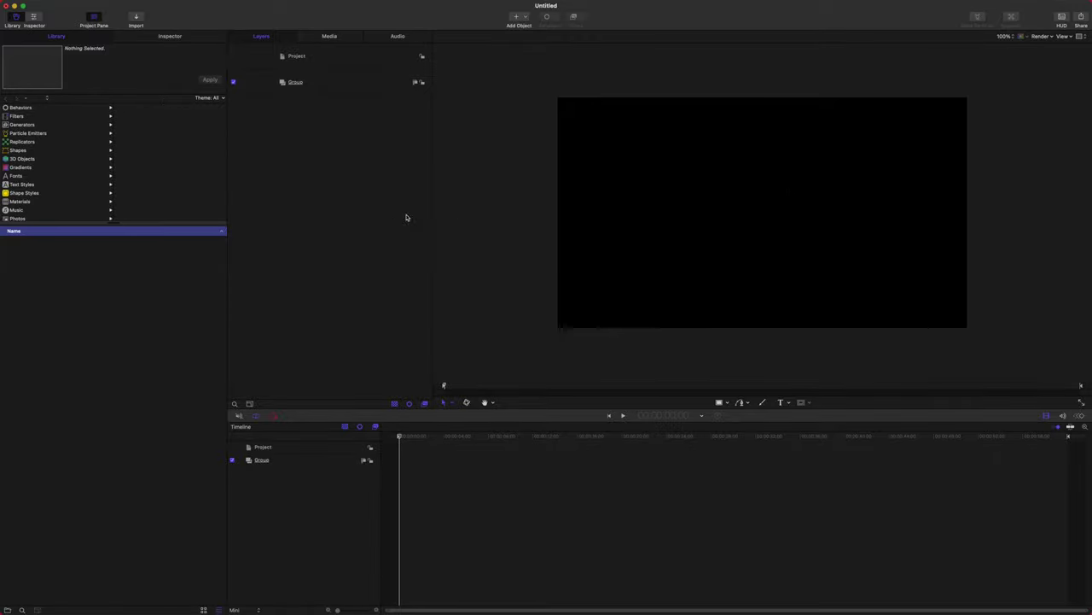
Step: Add the Library's Numbers generator to the project and show its settings in the Inspector
click(22, 124)
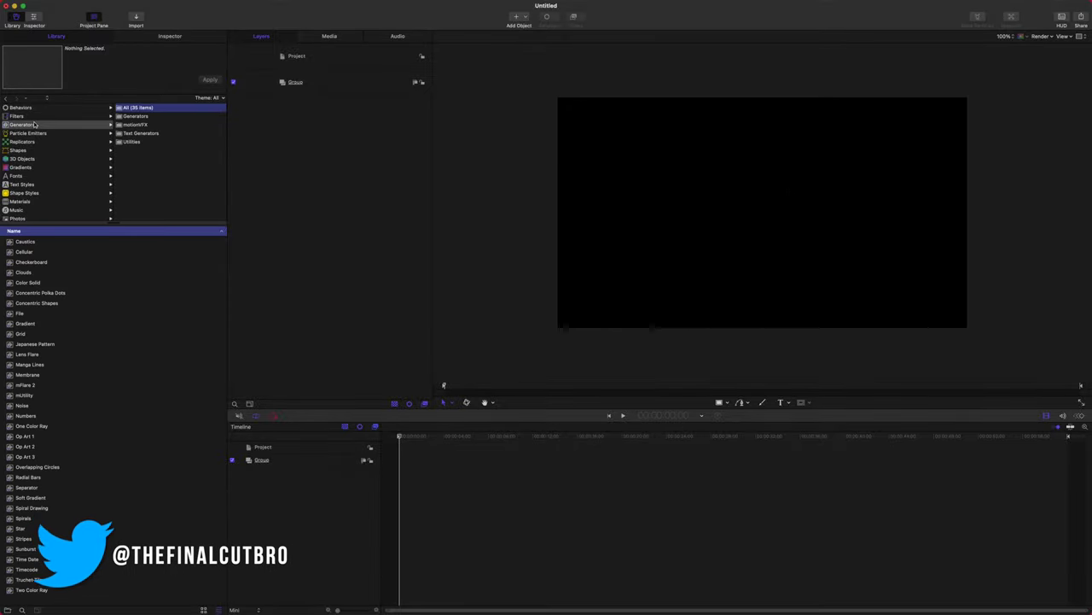
drag(26, 416, 310, 277)
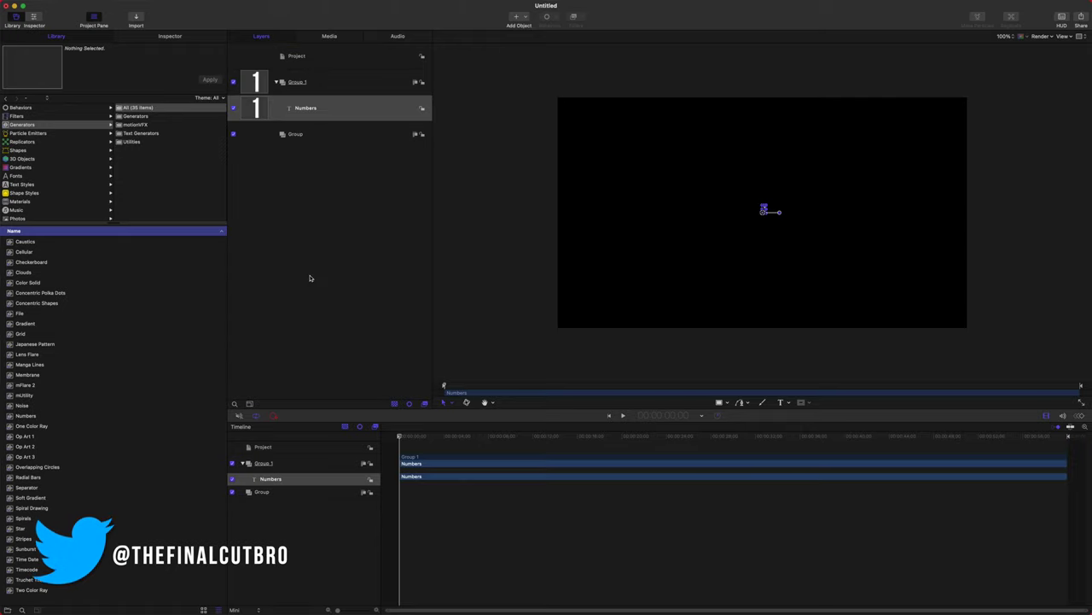
click(325, 106)
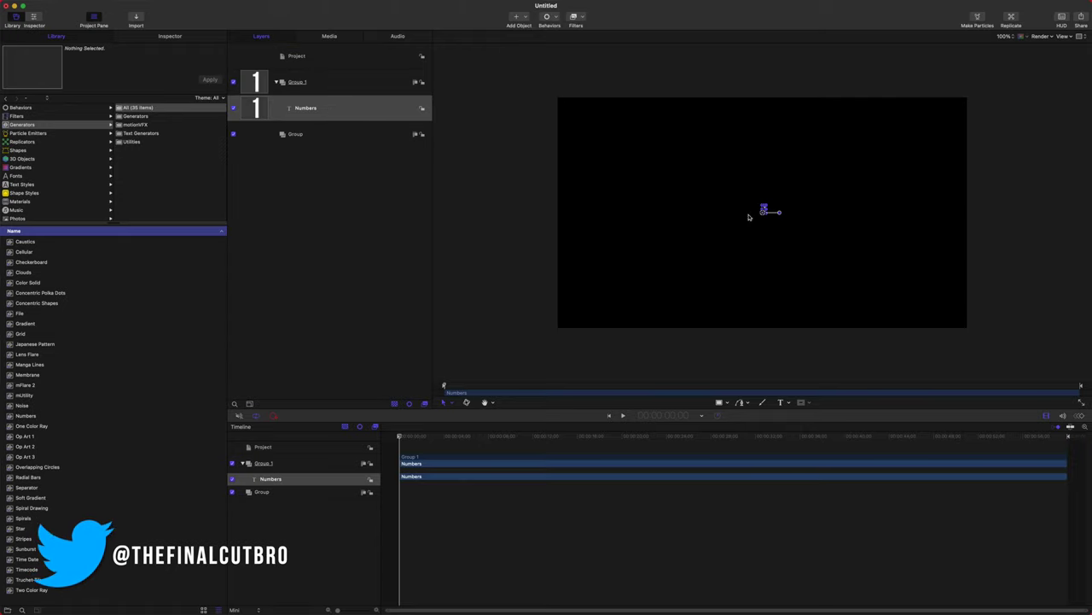
key(super+3)
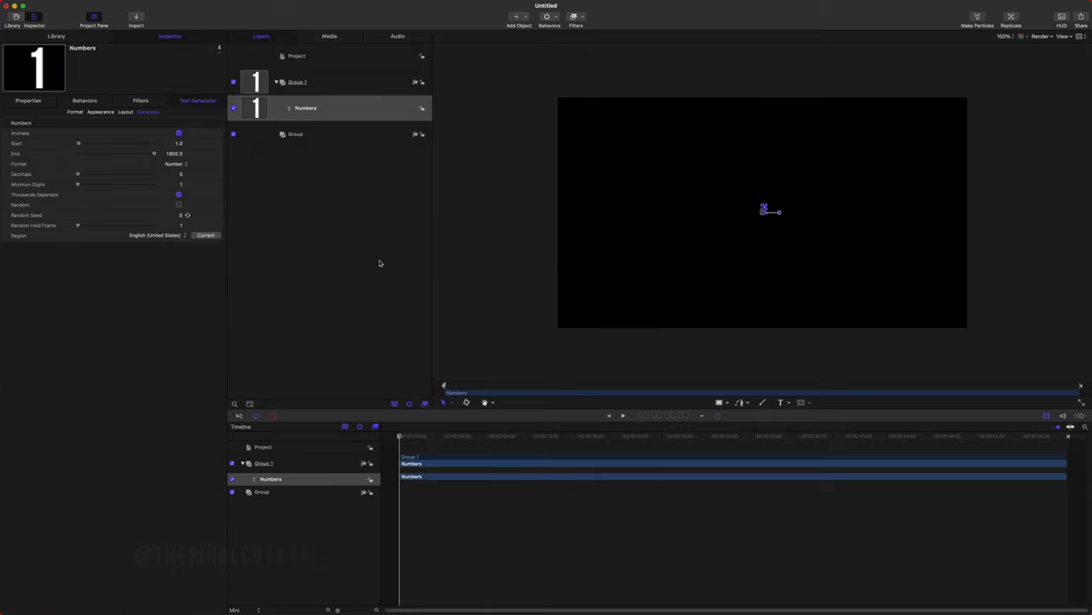
Step: Set the number's text size to 300 and centre-align it
click(75, 112)
click(176, 171)
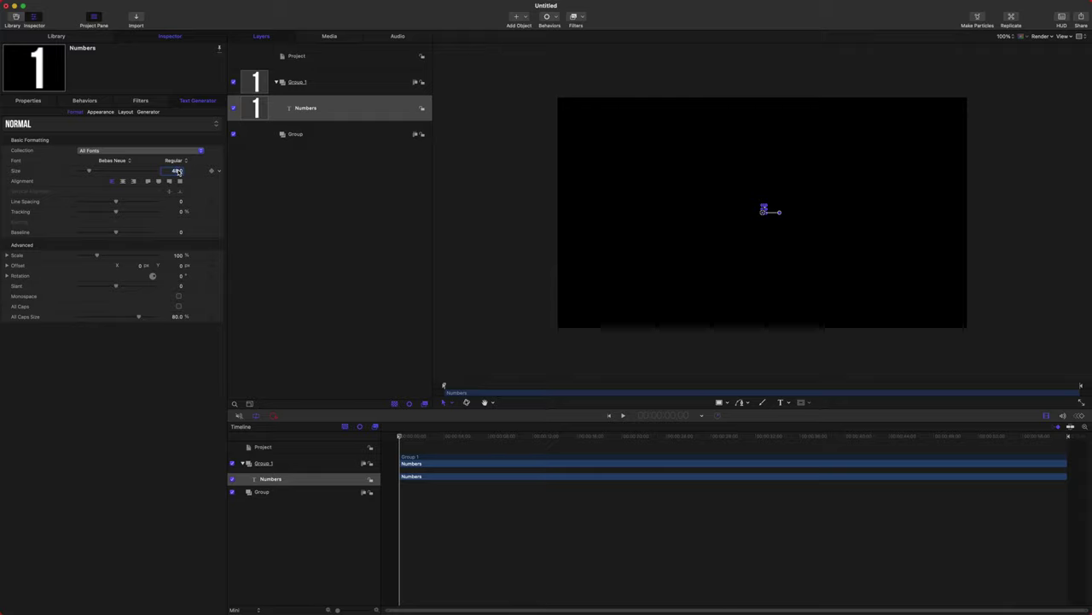
text(300)
key(Return)
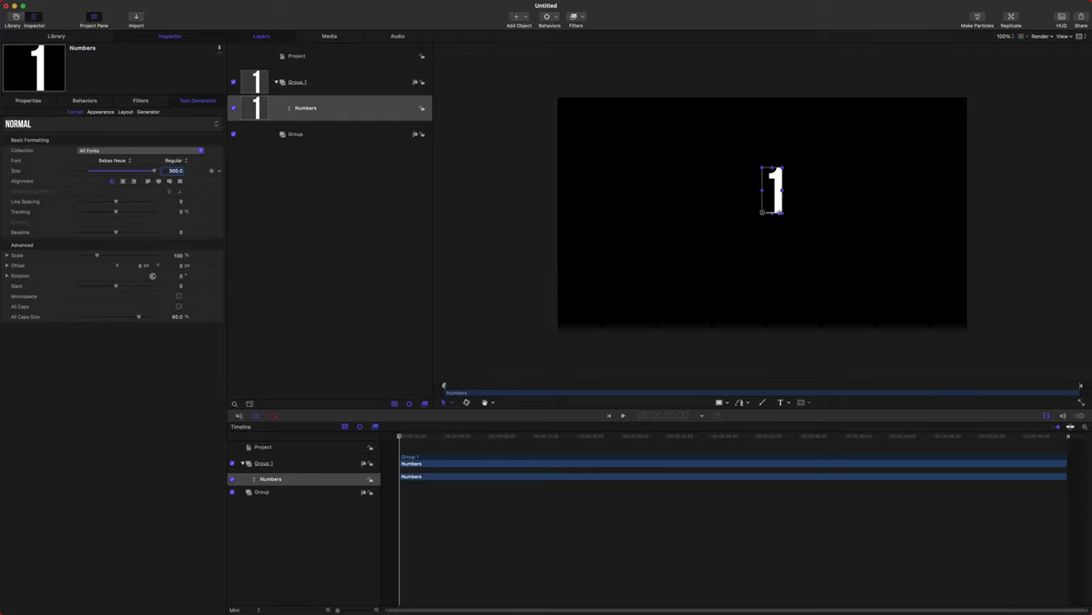
click(124, 182)
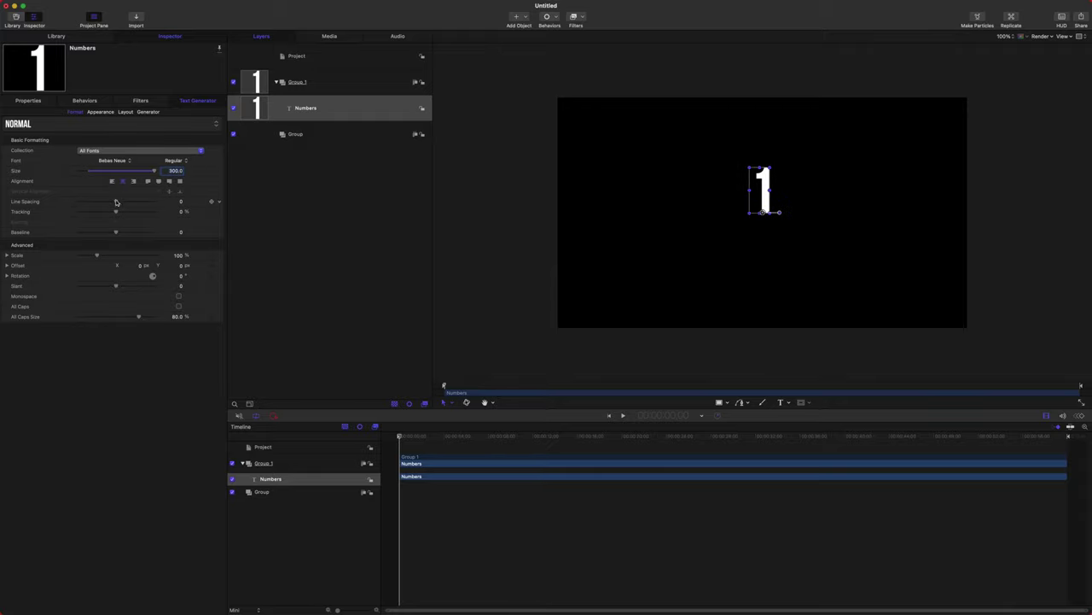
Step: Set the Numbers layer's Anchor Point Y to 100
click(31, 100)
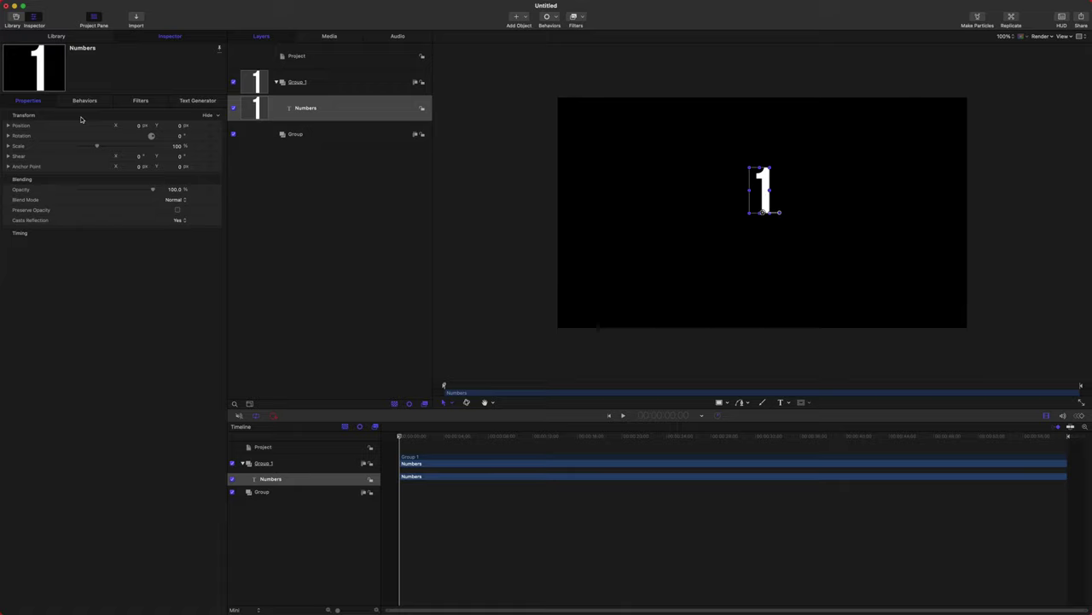
click(179, 167)
text(100)
key(Return)
Step: Uncheck Animate in the Numbers generator and set its Value to 60
click(198, 100)
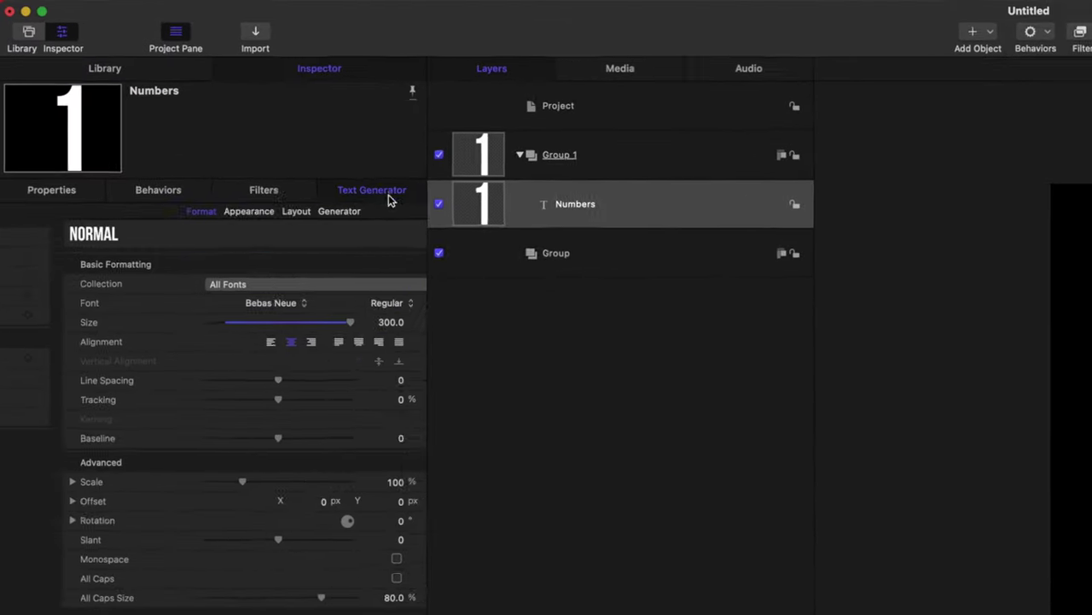
click(305, 224)
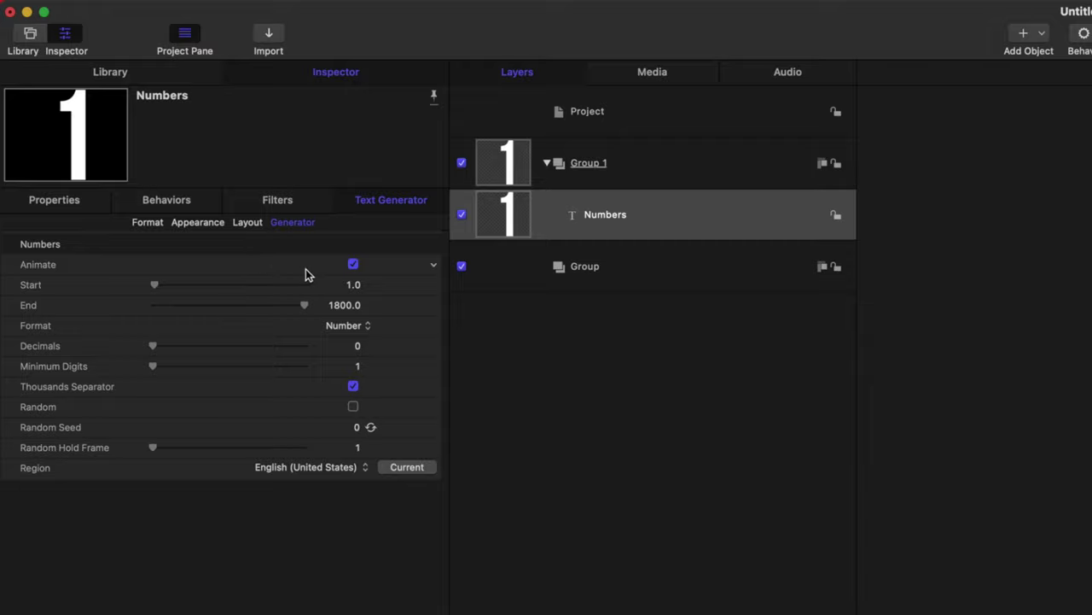
click(354, 266)
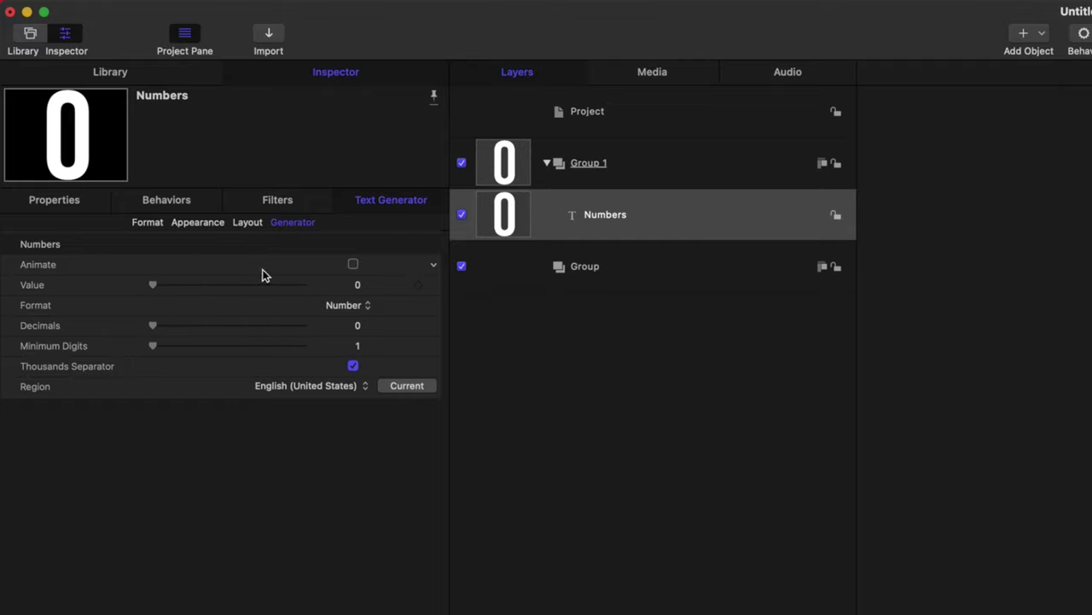
click(356, 286)
text(60)
key(Return)
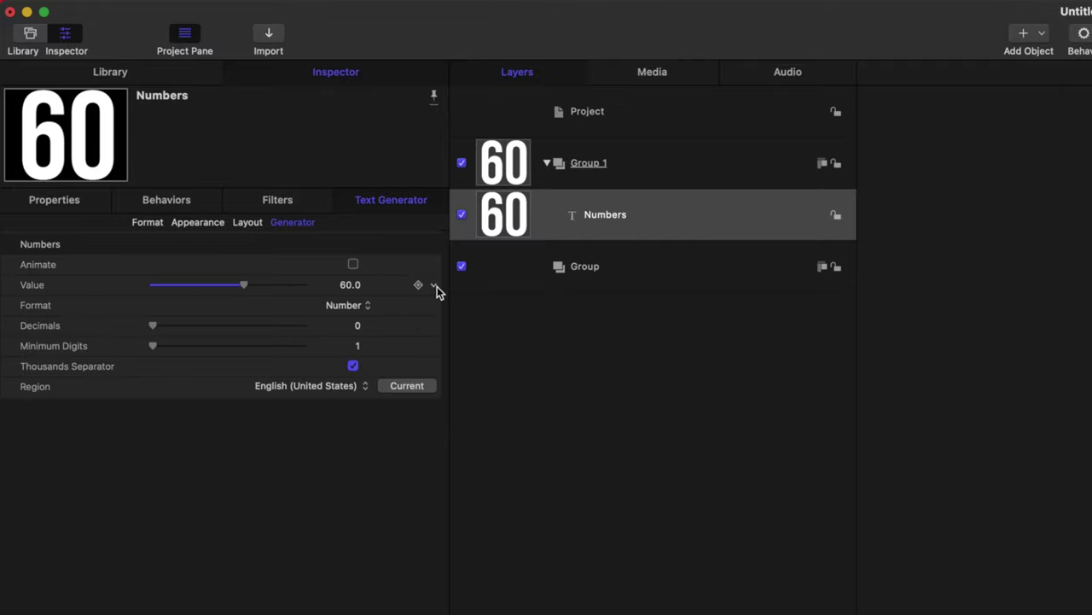
click(434, 285)
Step: Add a Rate behavior at -1 to the Numbers Value and preview the countdown
mouse_move(523, 462)
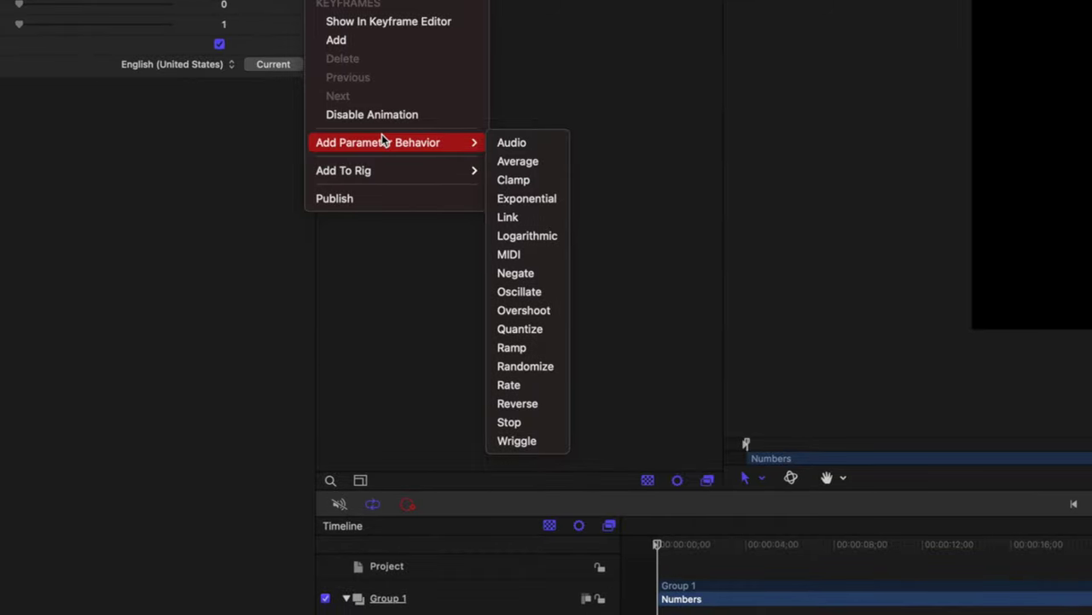
click(509, 385)
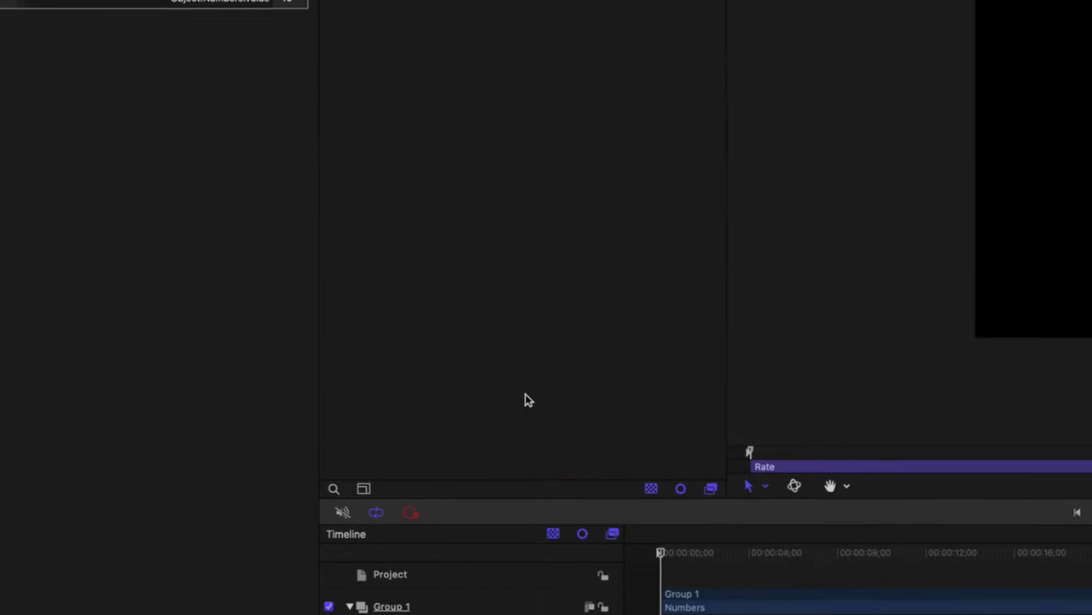
click(356, 250)
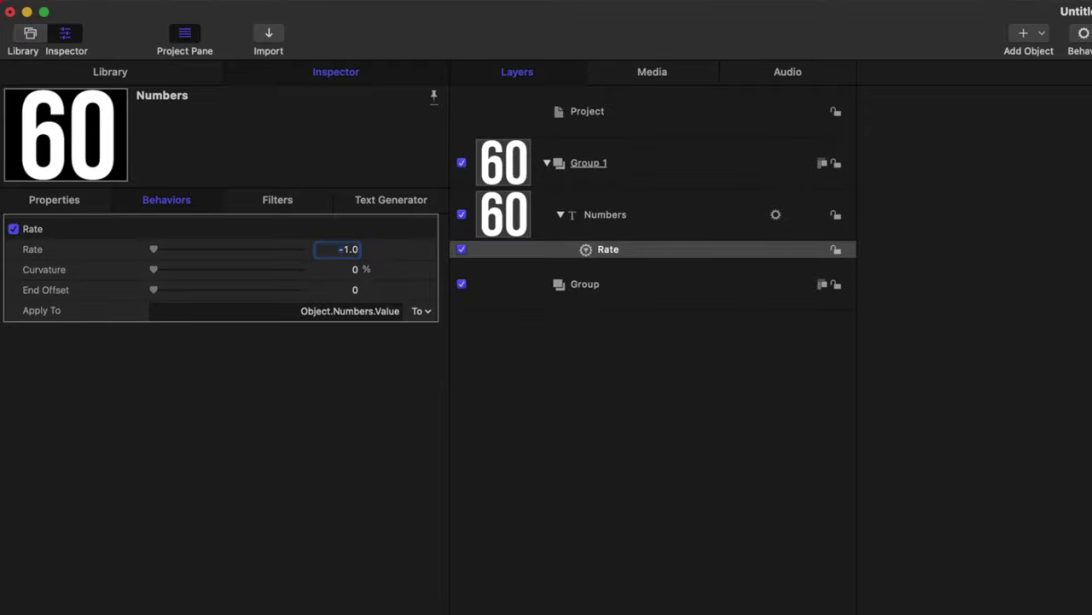
key(space)
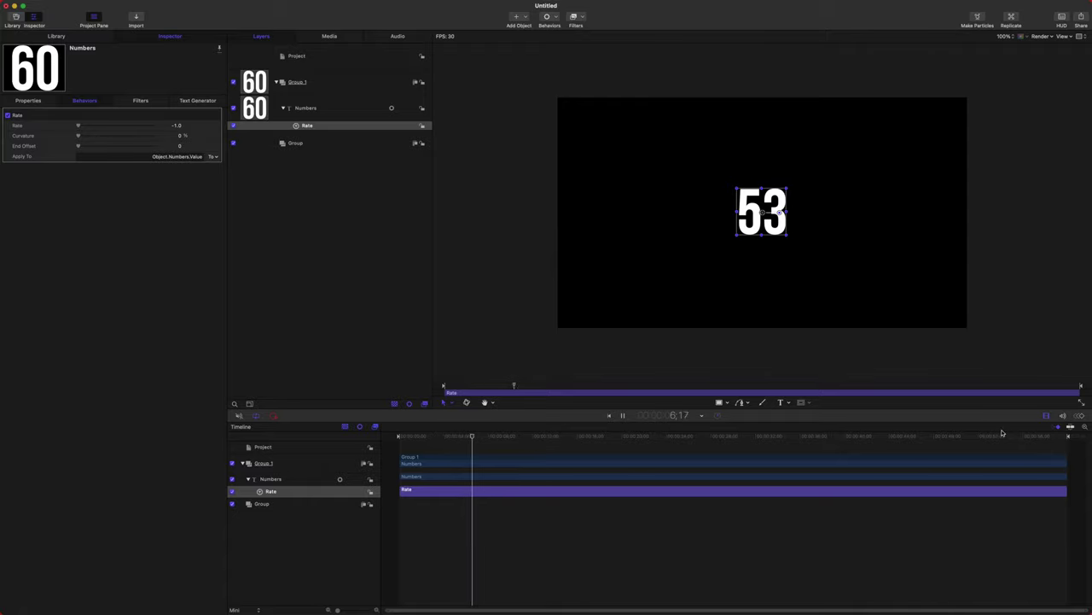
key(space)
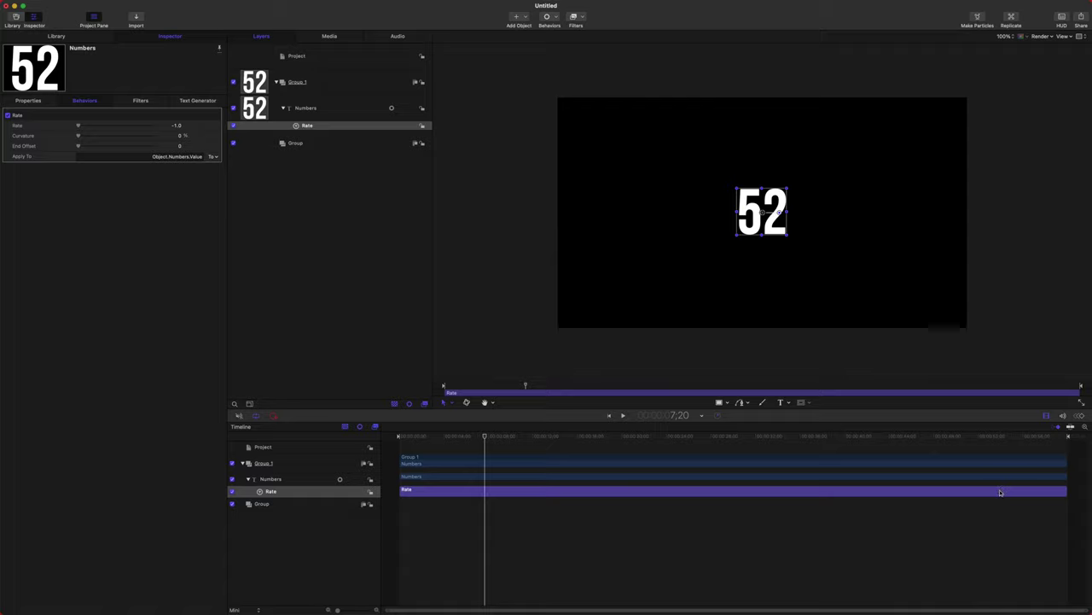
Step: Extend the Rate behavior to the timeline's end and check the countdown reaches 0
drag(1000, 491, 963, 494)
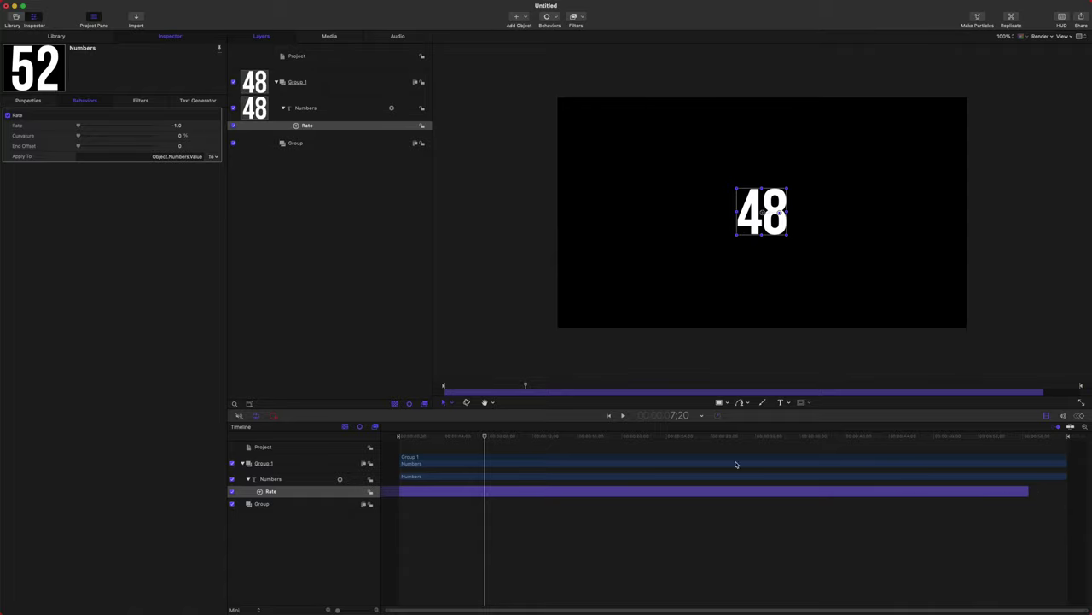
drag(1029, 492, 1067, 492)
click(1022, 438)
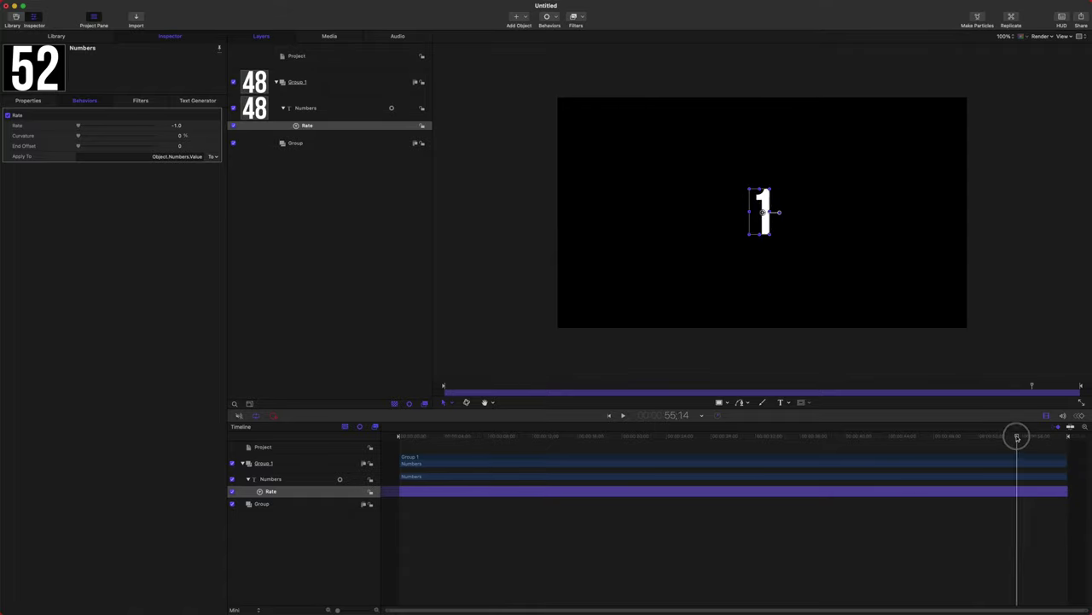
drag(1022, 438, 1065, 439)
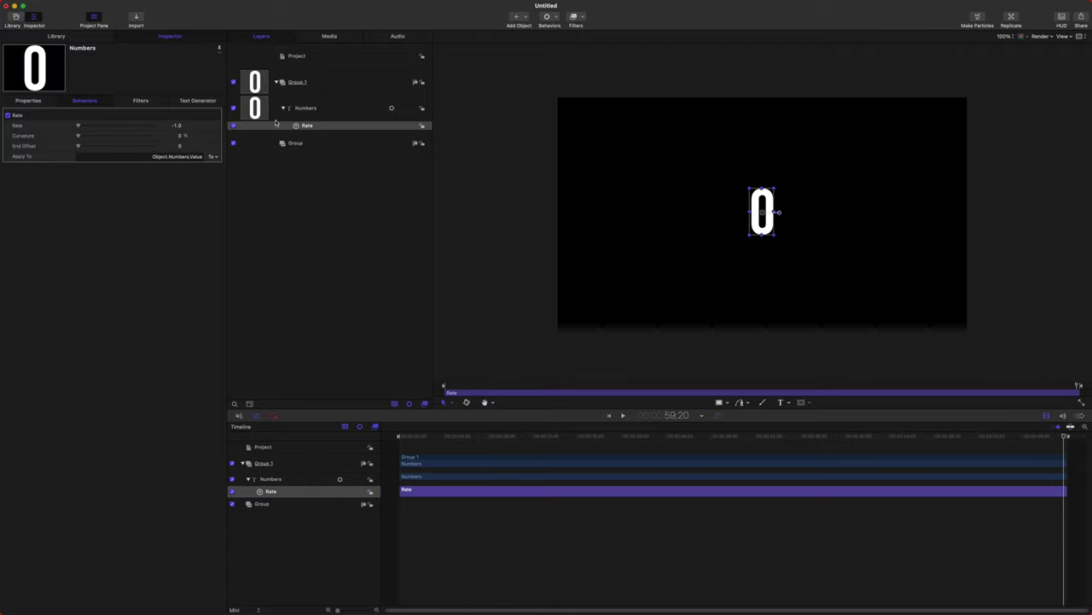
Step: Add a Clamp behavior to Numbers.Value set to Clamp At Min with Min 0, then verify playback
click(320, 108)
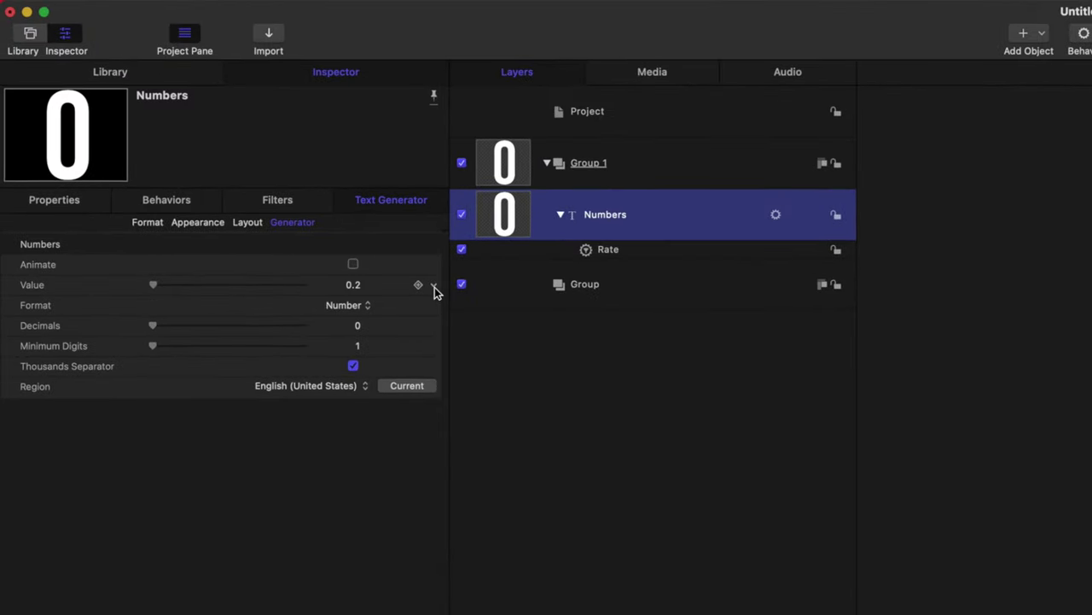
click(433, 290)
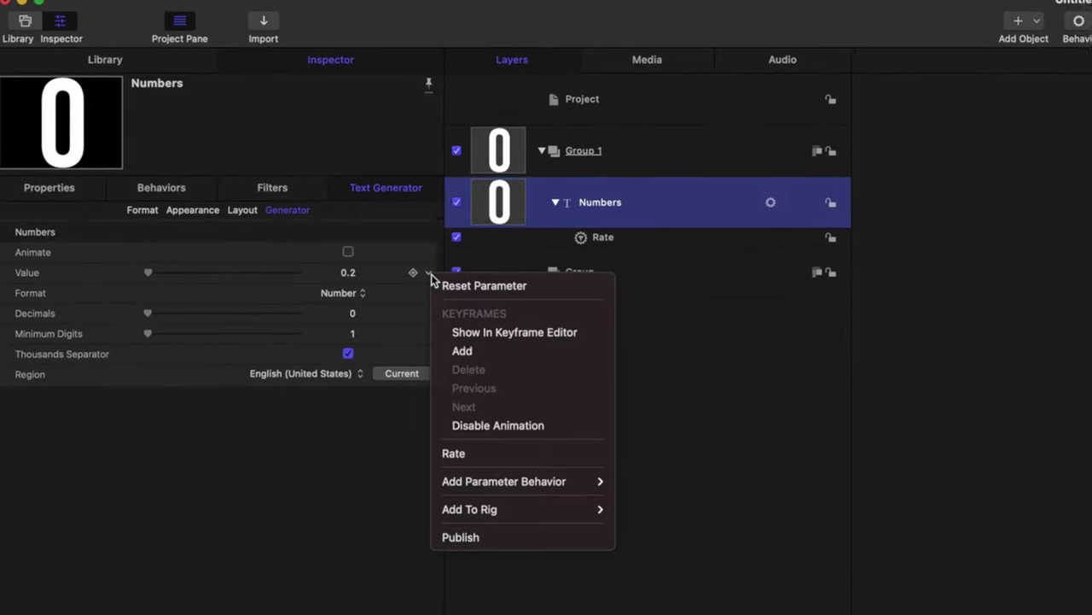
mouse_move(541, 491)
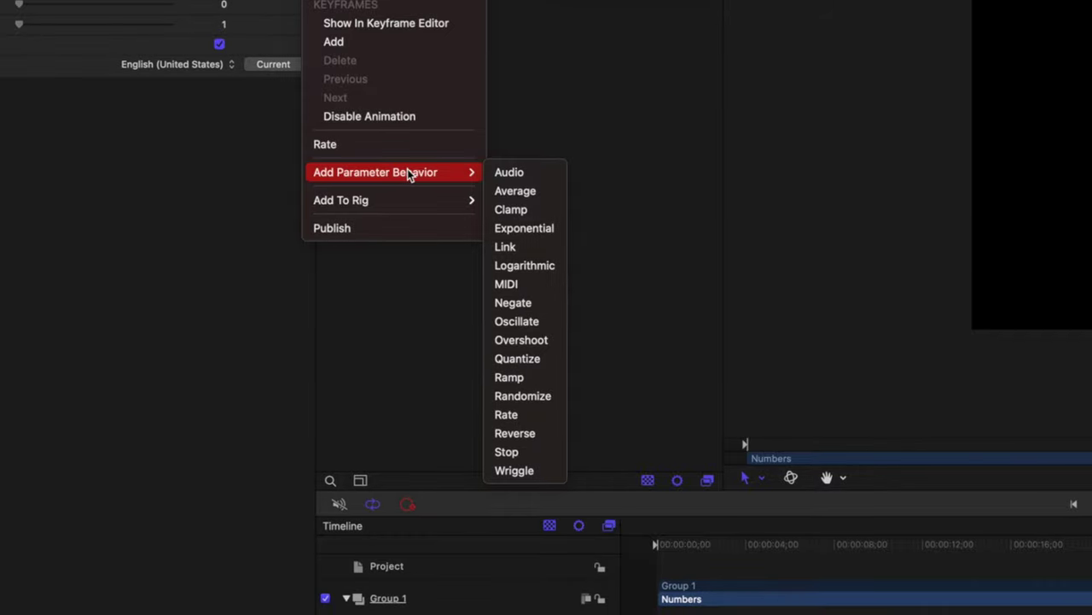
click(514, 211)
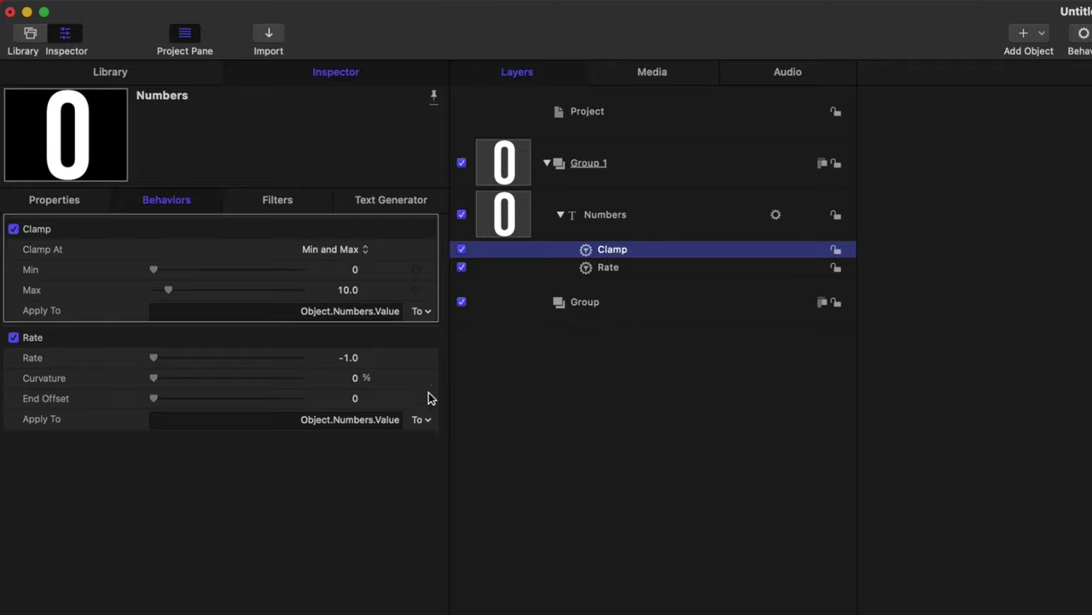
click(329, 248)
click(326, 215)
click(354, 272)
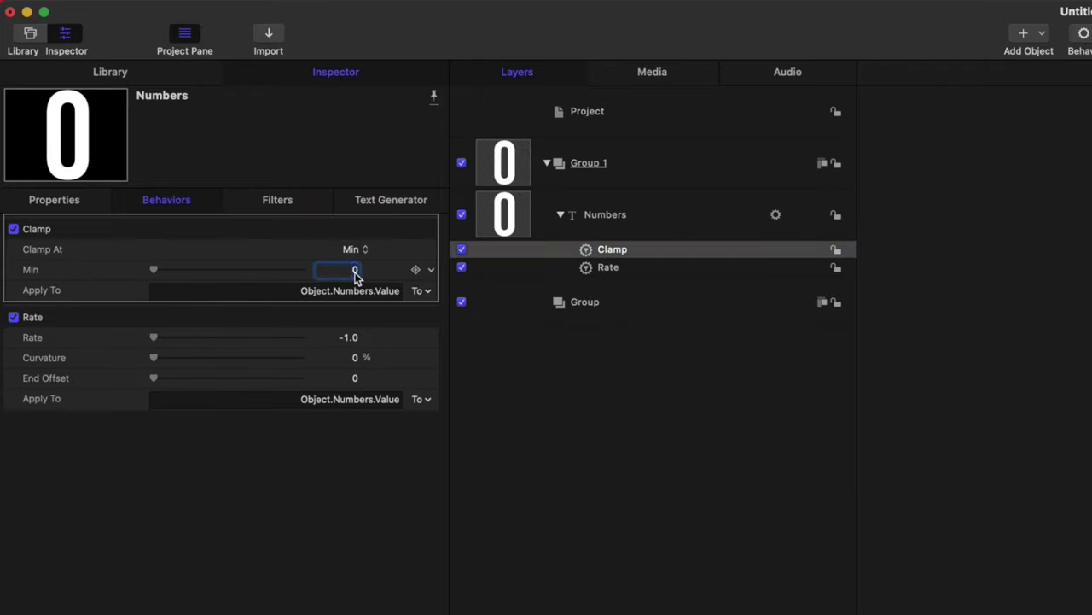
key(Return)
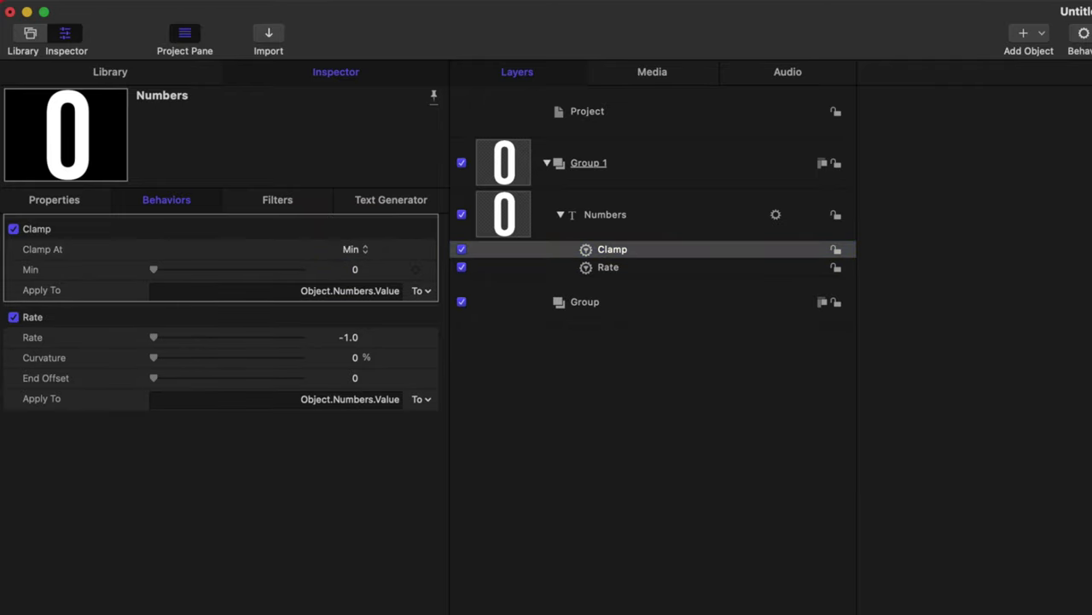
key(space)
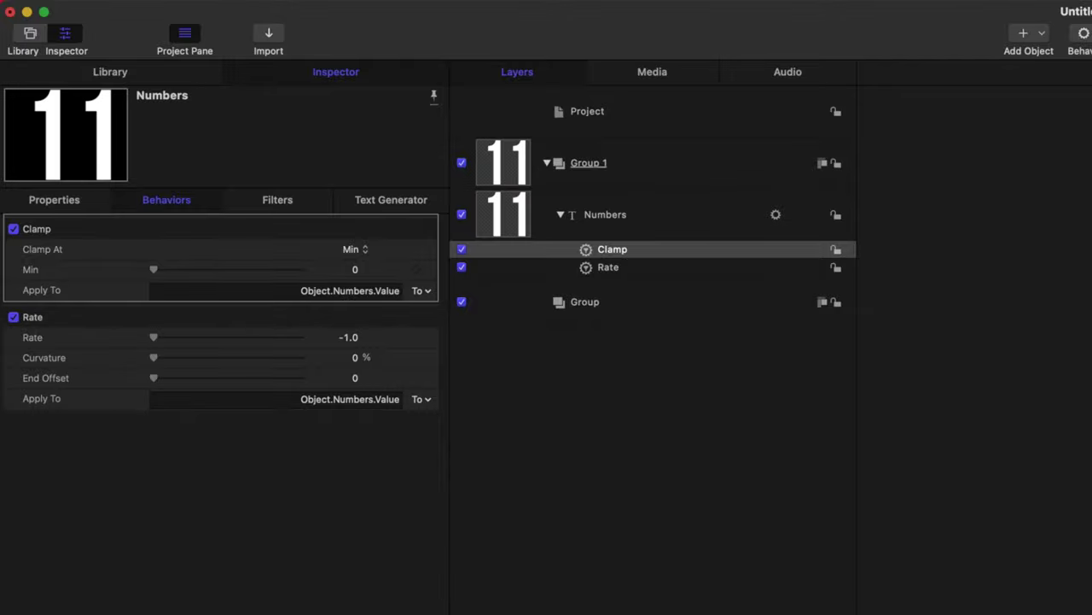
click(609, 267)
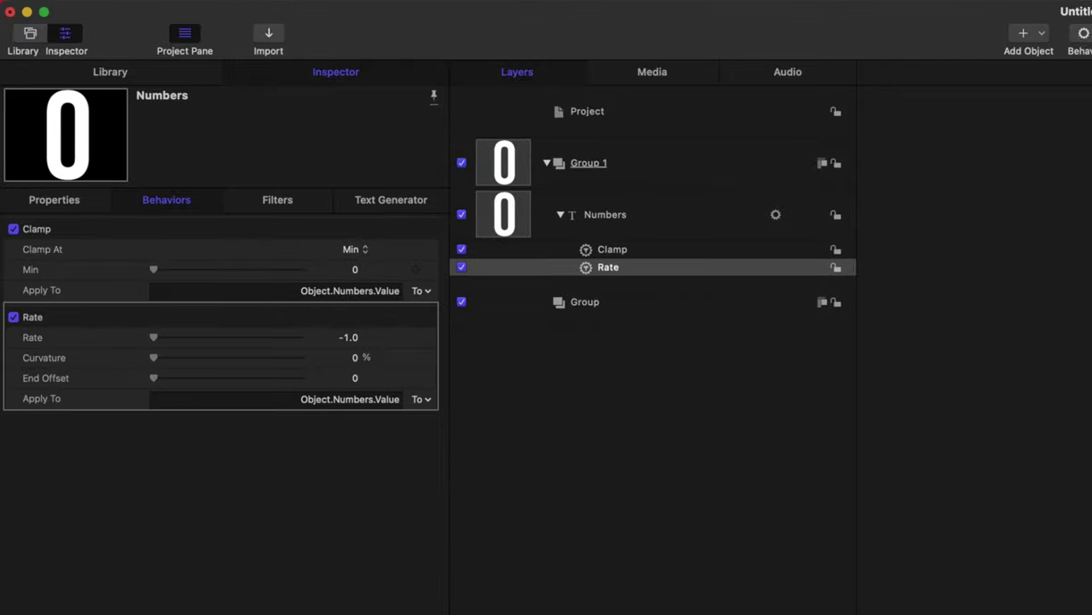
click(863, 527)
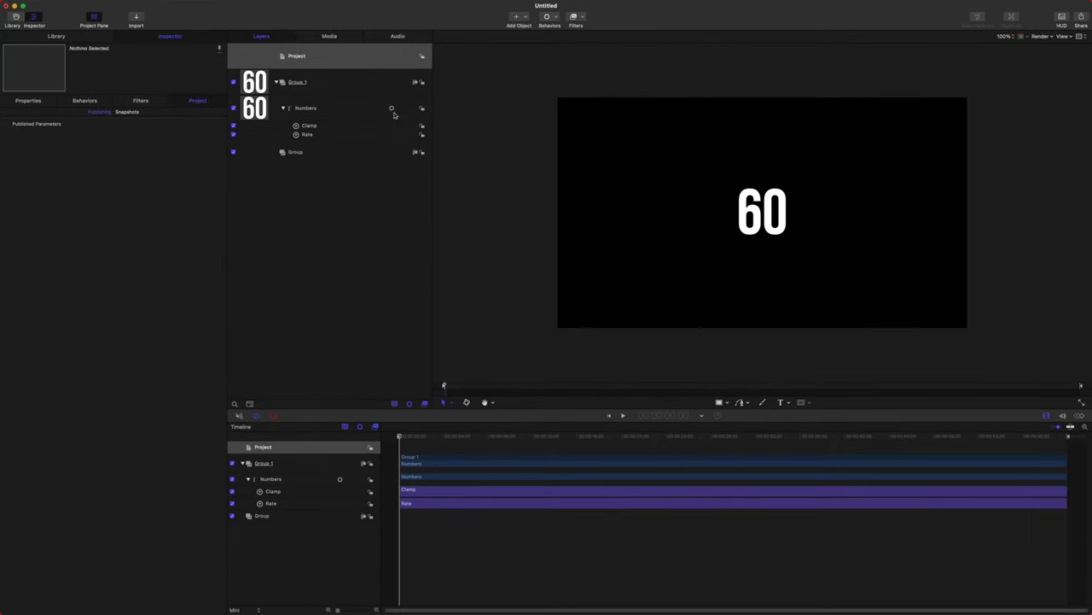
Step: Apply the Stylize > Bad TV filter to the Numbers layer and set its Roll to 0
click(341, 108)
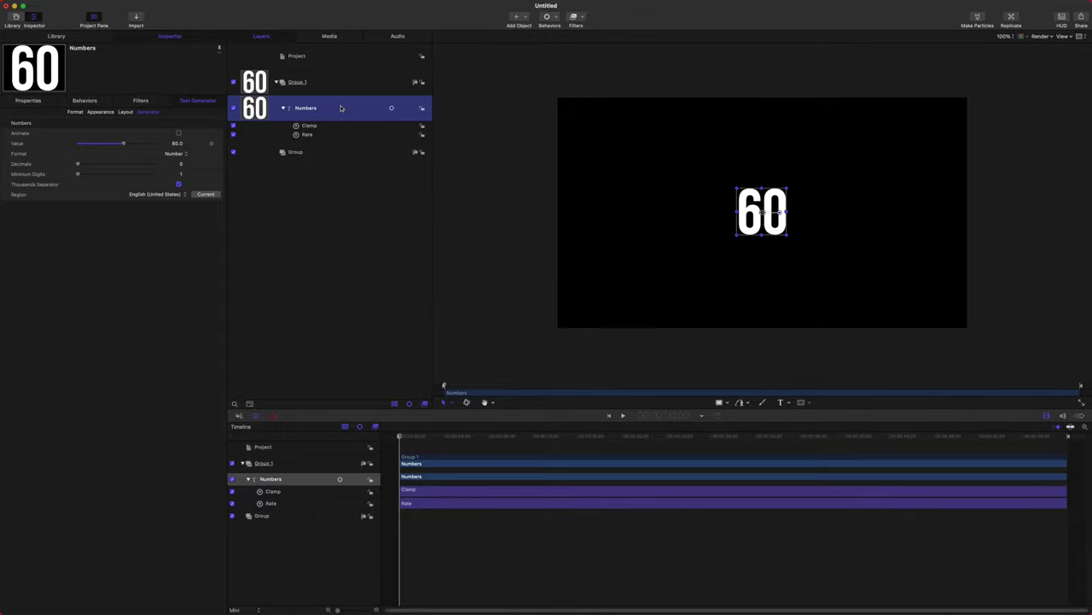
click(575, 17)
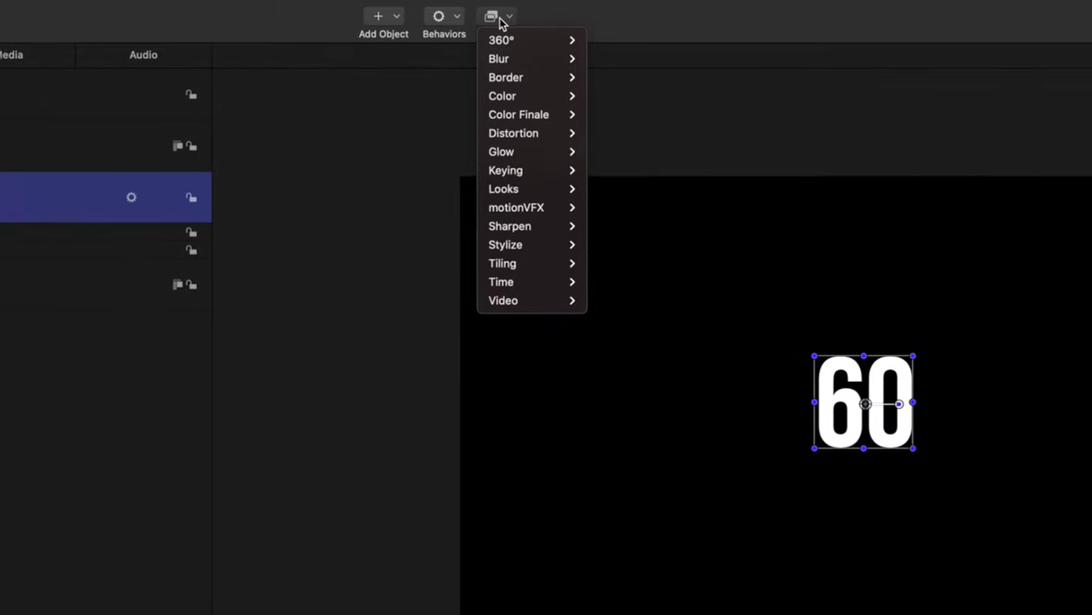
mouse_move(512, 247)
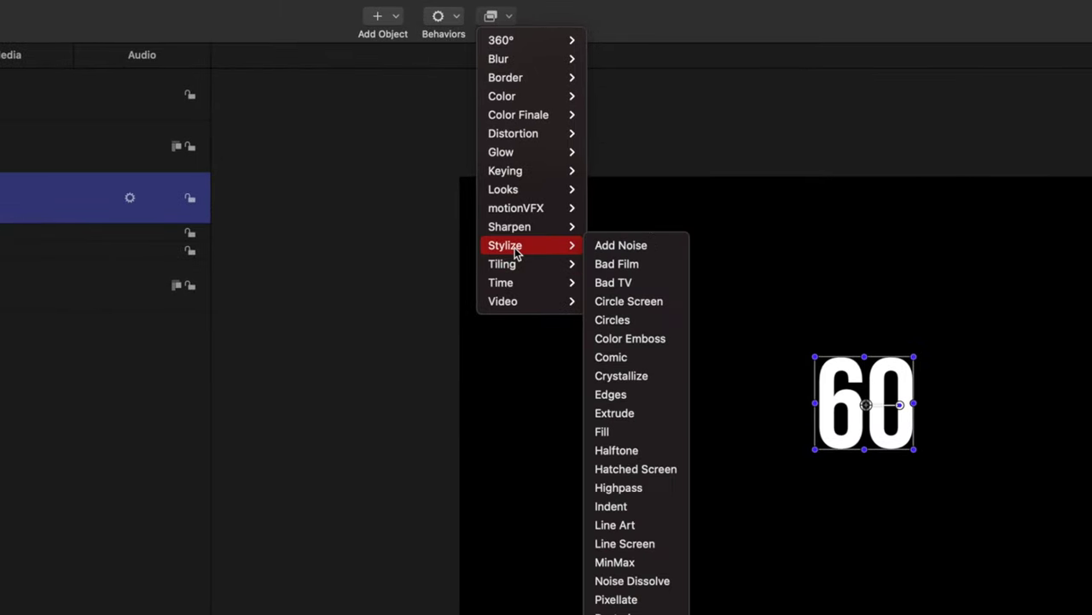
click(632, 289)
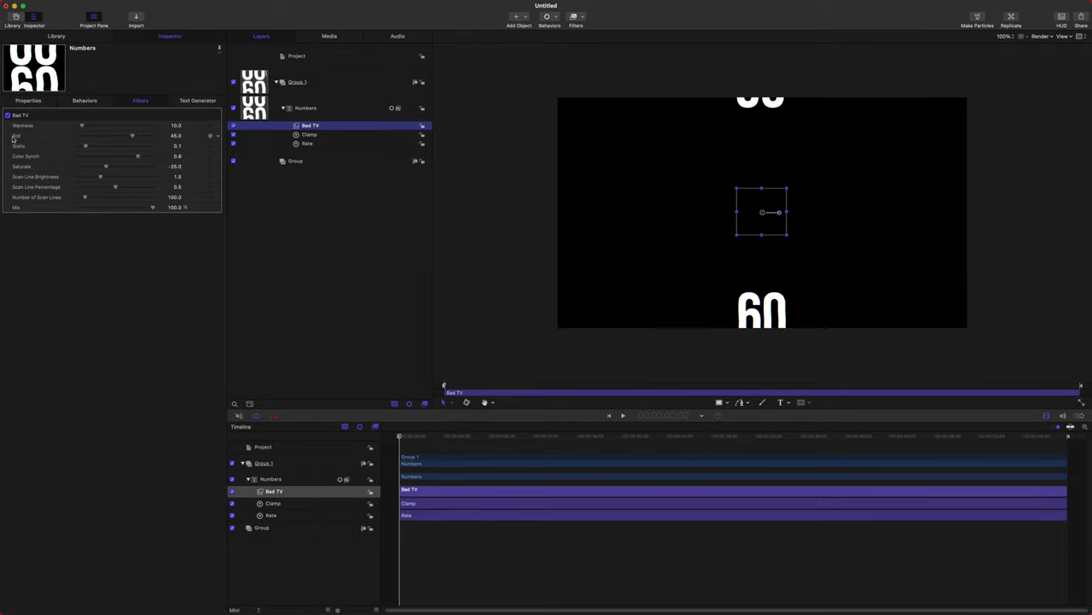
double_click(174, 136)
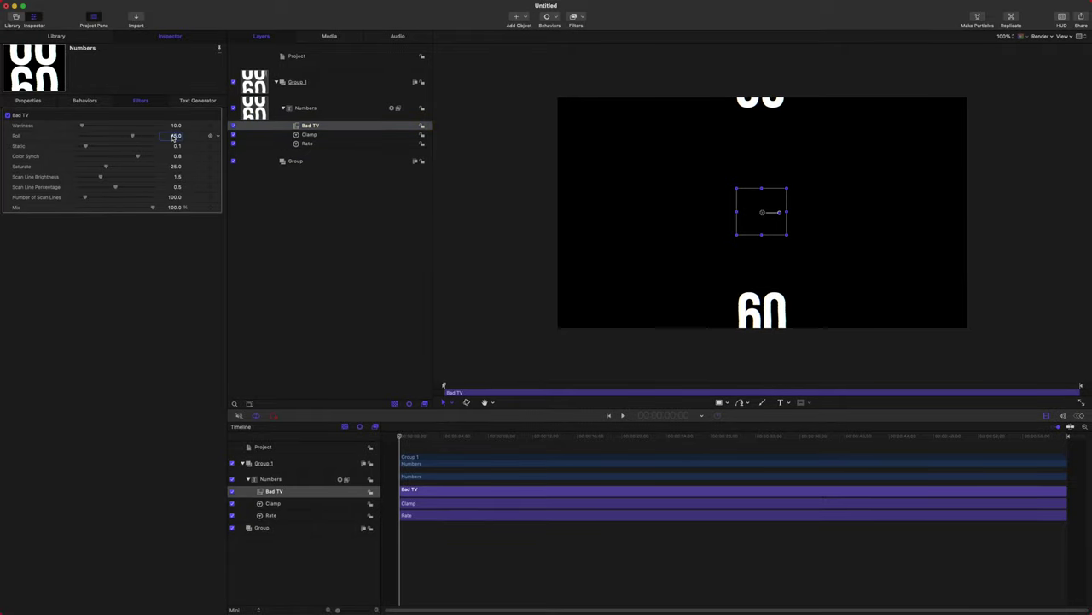
text(0)
key(Return)
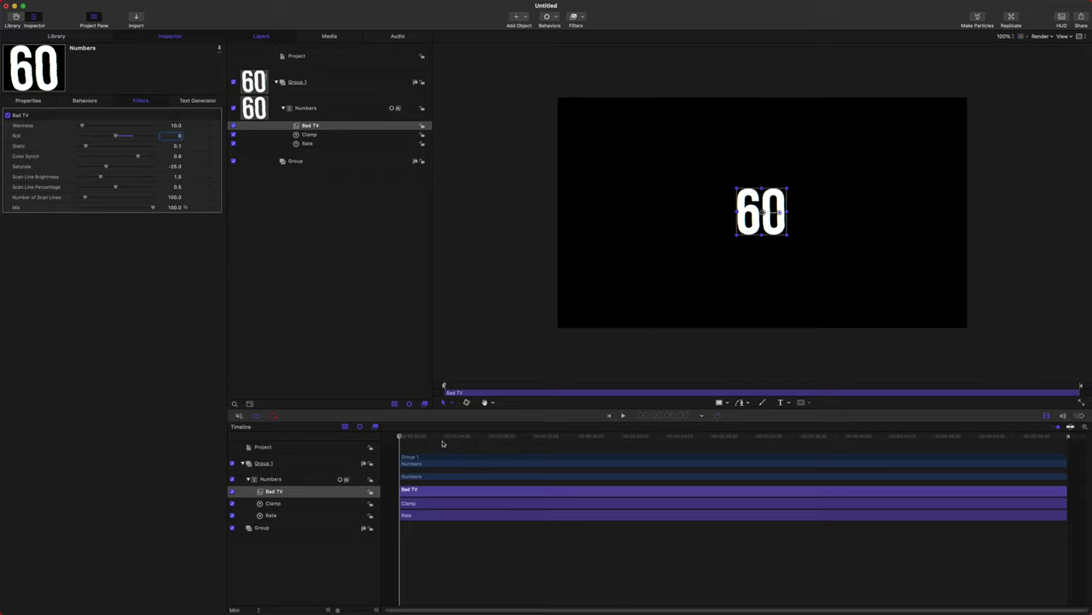
drag(443, 443, 390, 446)
Step: Add an Oscillate behavior to the Bad TV Waviness and set its Speed to 60
click(218, 128)
mouse_move(301, 217)
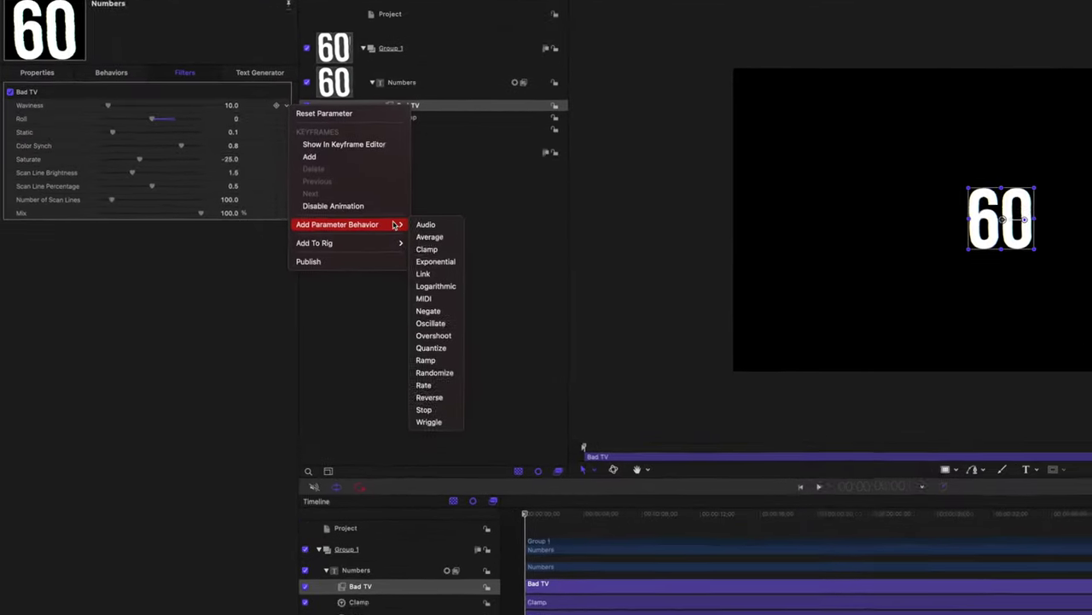
click(437, 324)
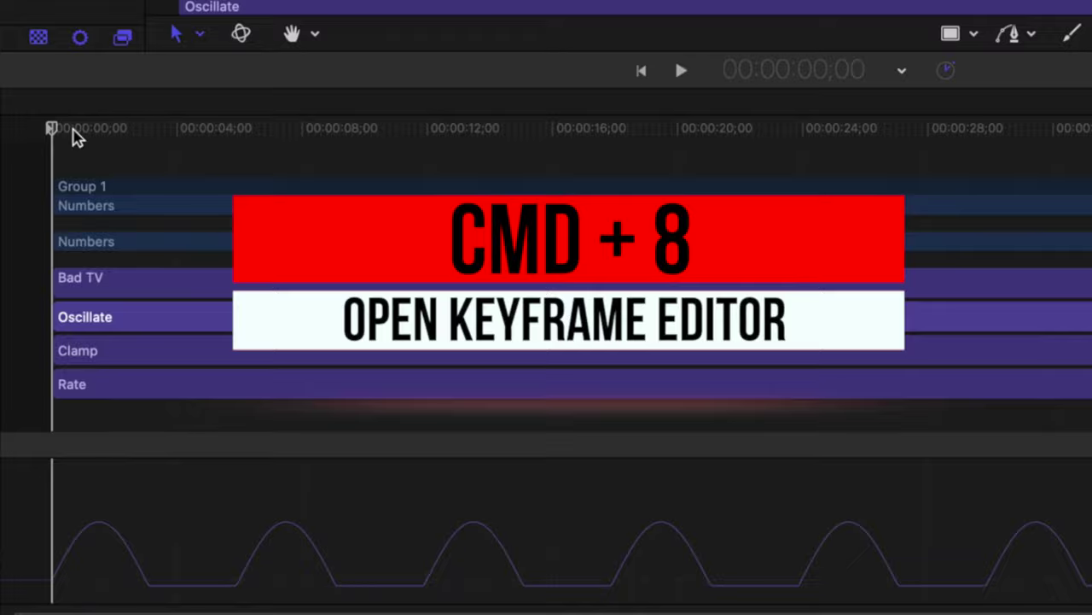
drag(72, 136, 773, 144)
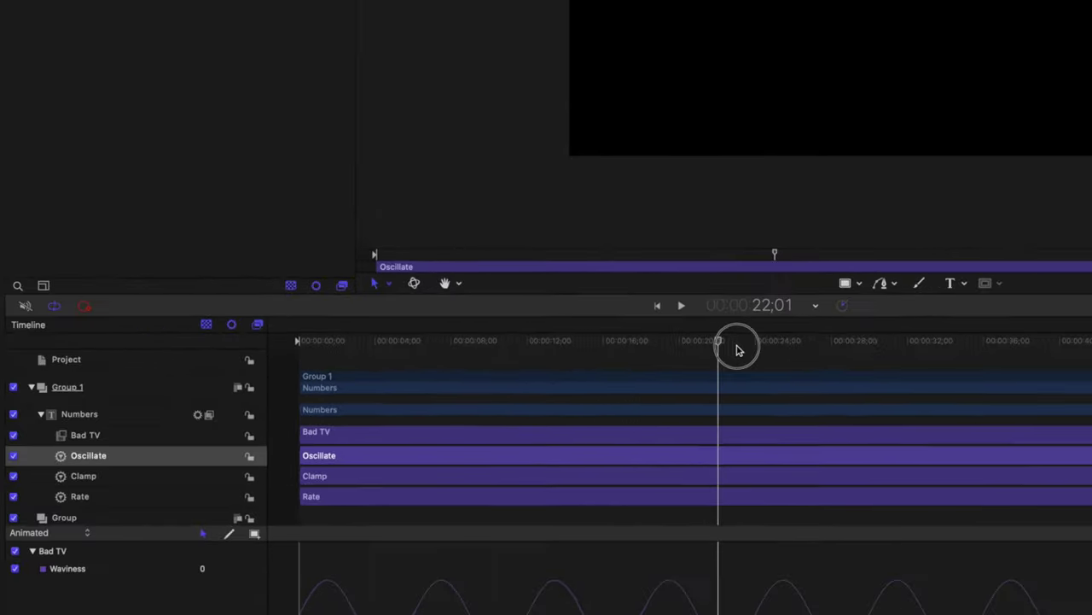
drag(738, 350, 299, 345)
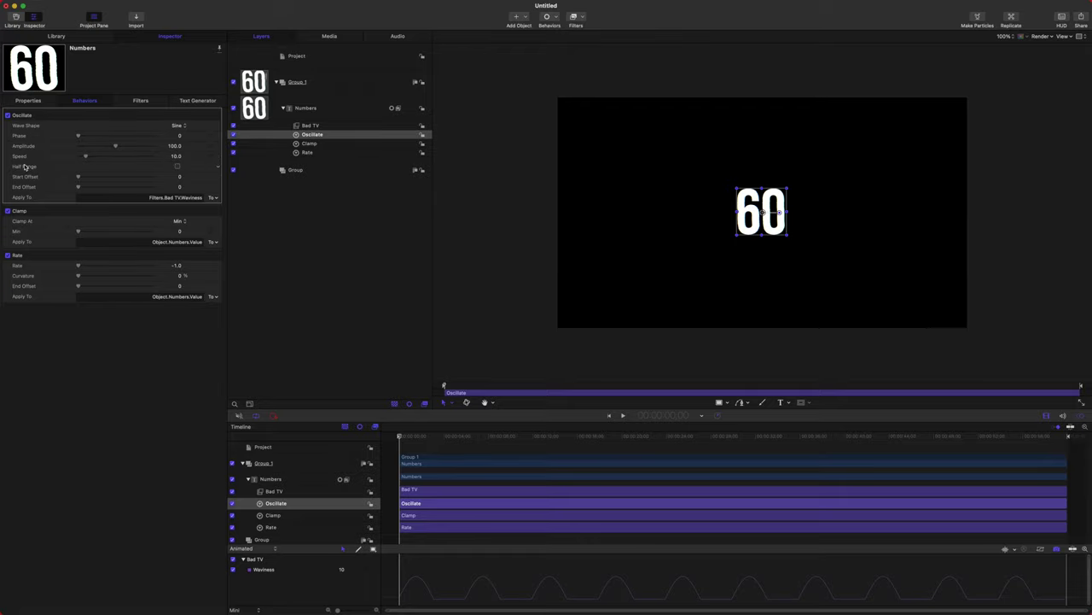
text(60)
key(Return)
drag(416, 438, 223, 425)
Step: Set the Oscillate Phase to 7.7 and play the countdown to review the warping
key(space)
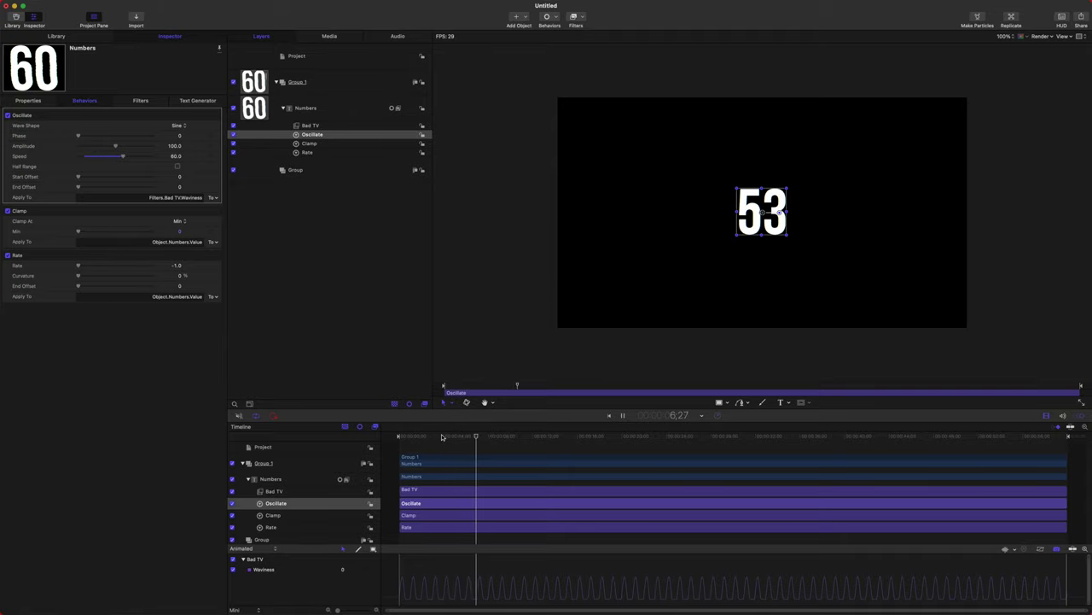
click(376, 434)
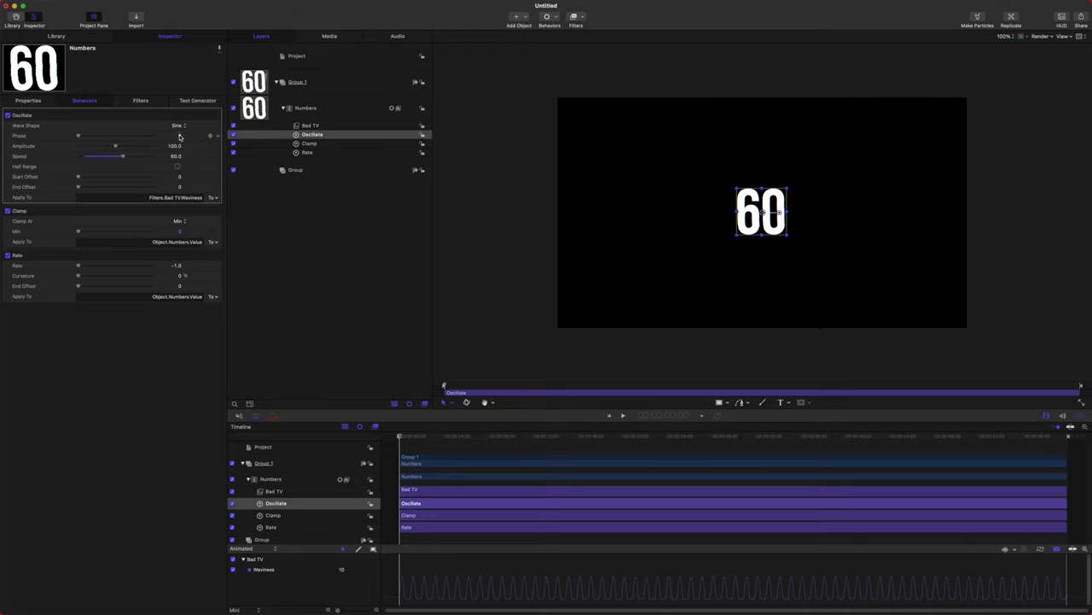
drag(179, 137, 200, 137)
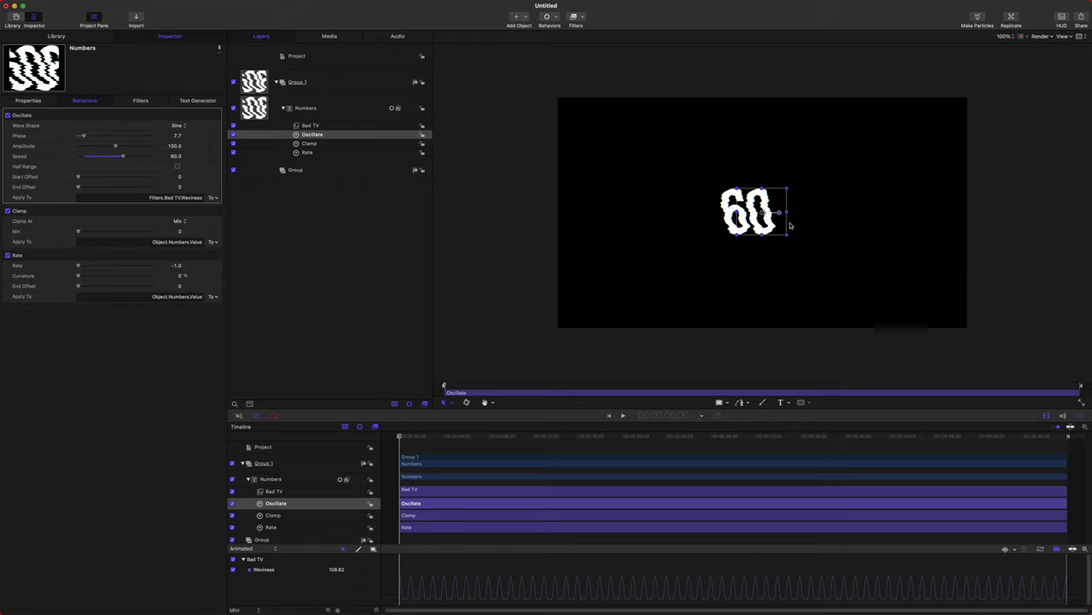
key(space)
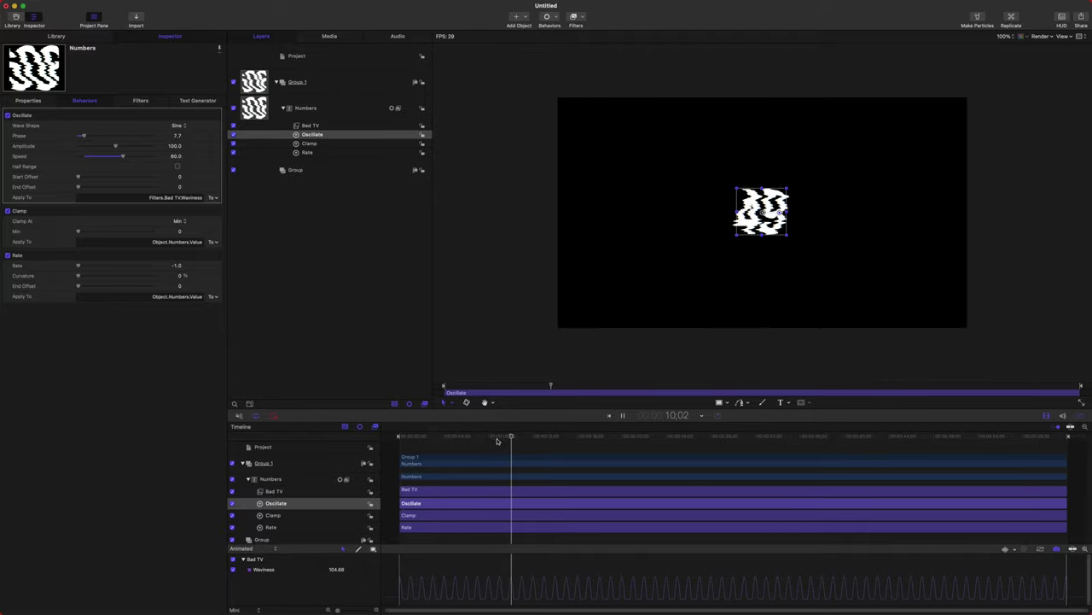
key(space)
Step: Disable the Bad TV filter and the Oscillate behavior on the Numbers layer
click(311, 125)
click(233, 125)
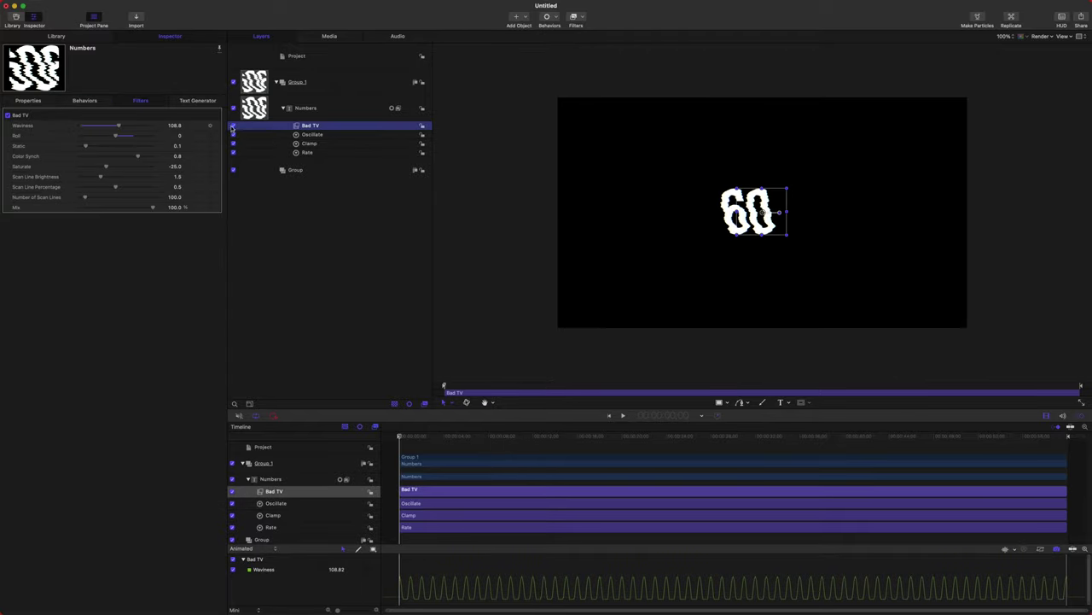
click(333, 114)
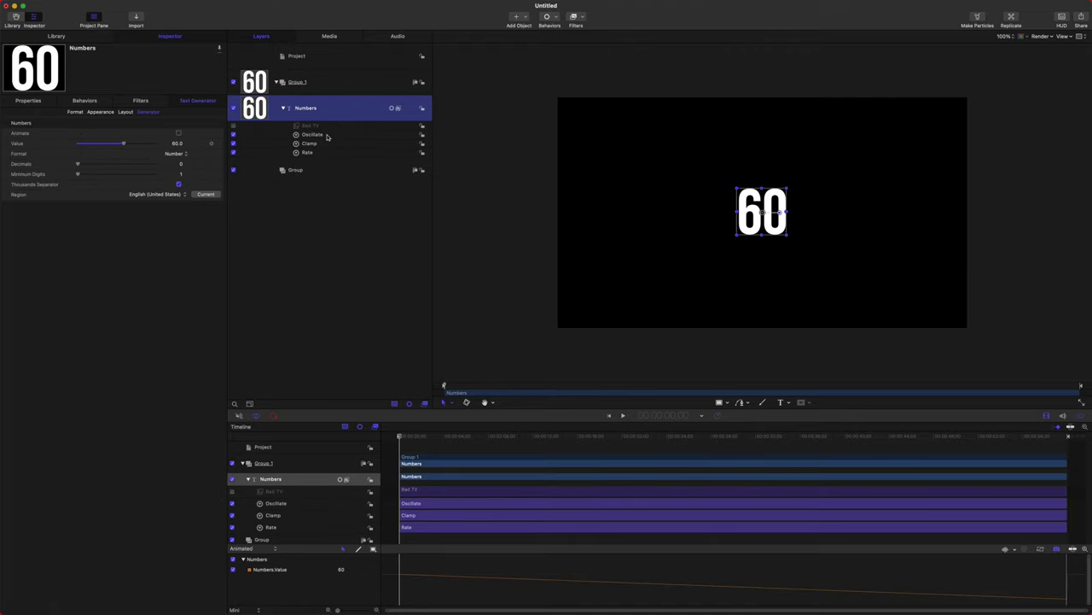
click(234, 135)
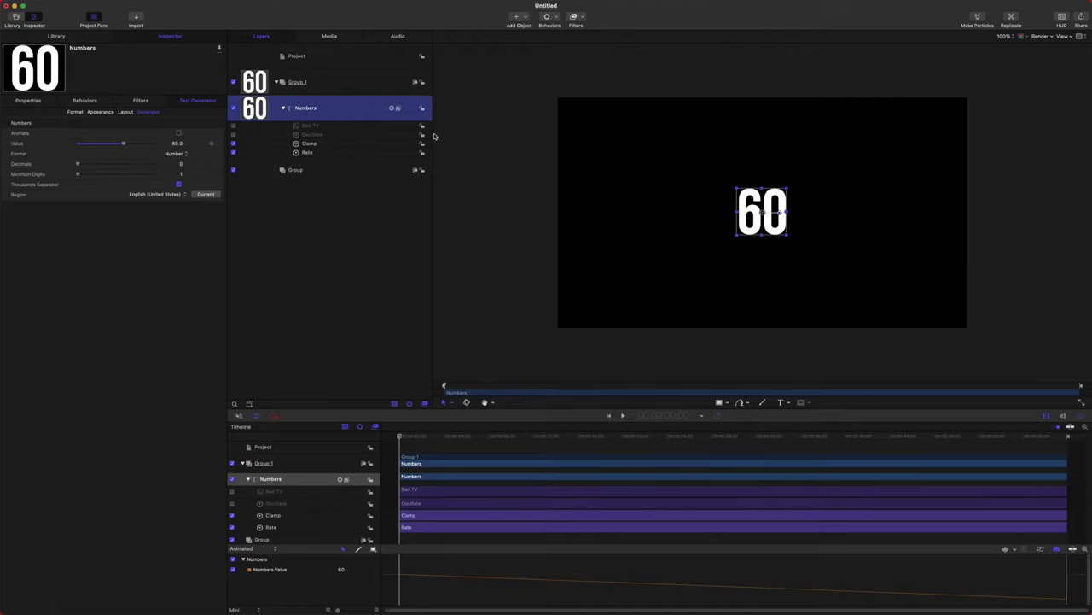
click(489, 79)
Step: Apply the Text-Energetic > Flip In behavior to the Numbers layer
click(347, 116)
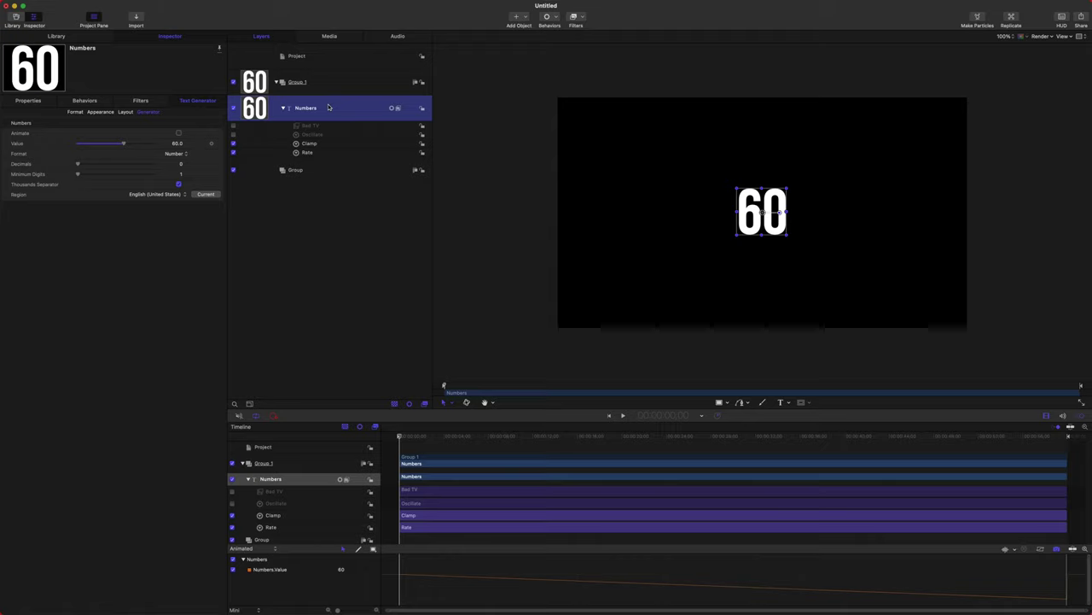
click(549, 18)
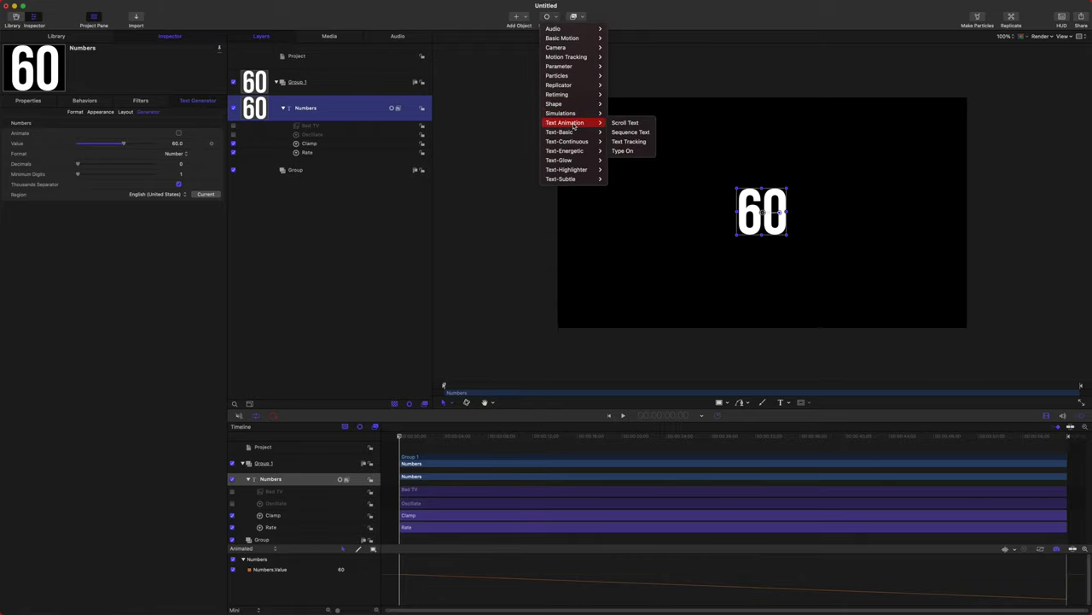
mouse_move(575, 134)
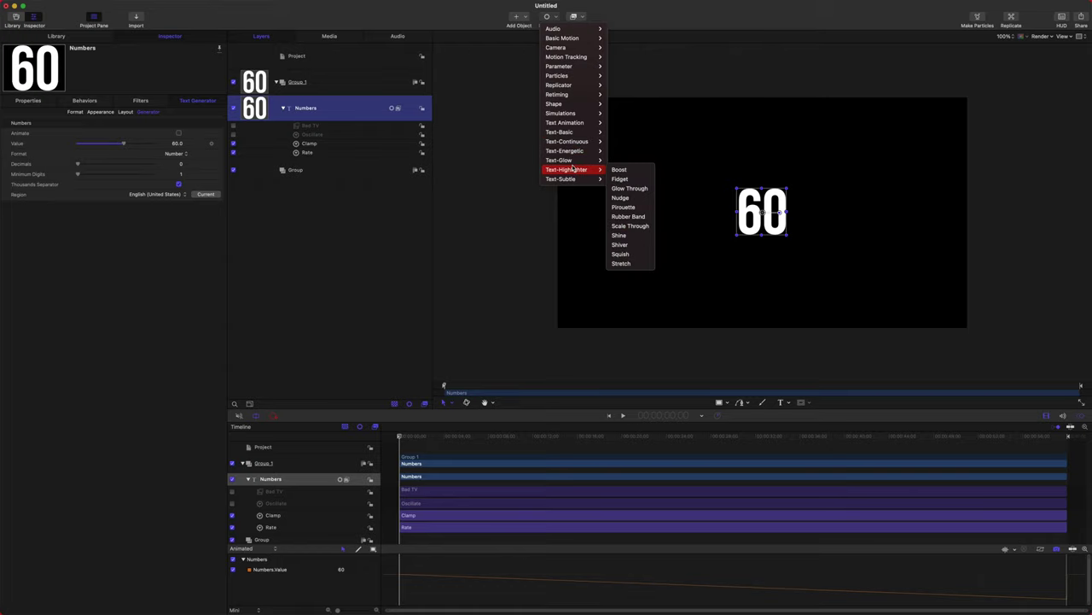
mouse_move(574, 164)
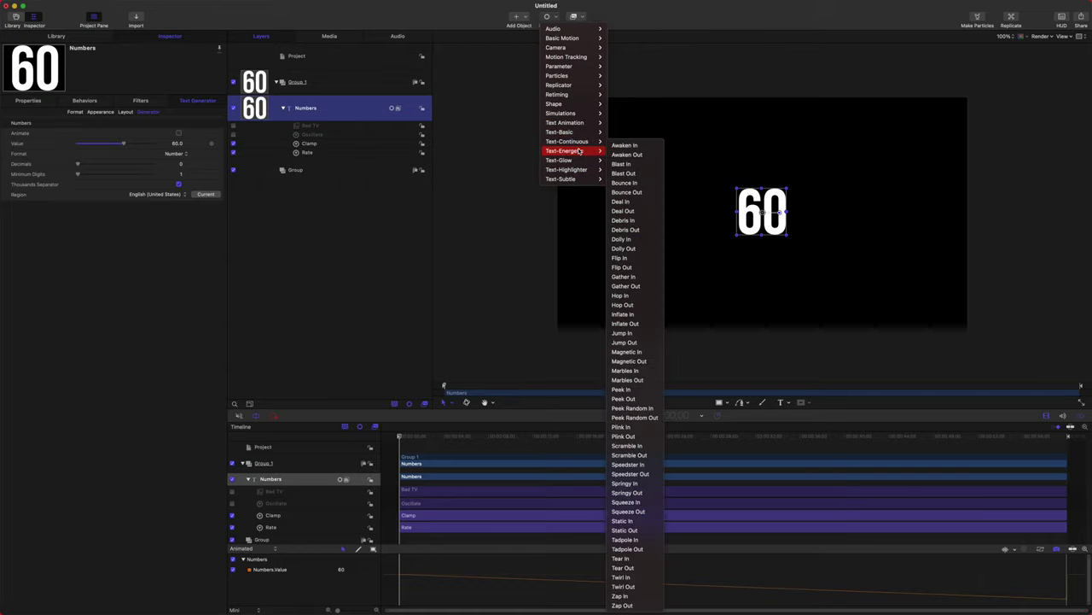
click(636, 258)
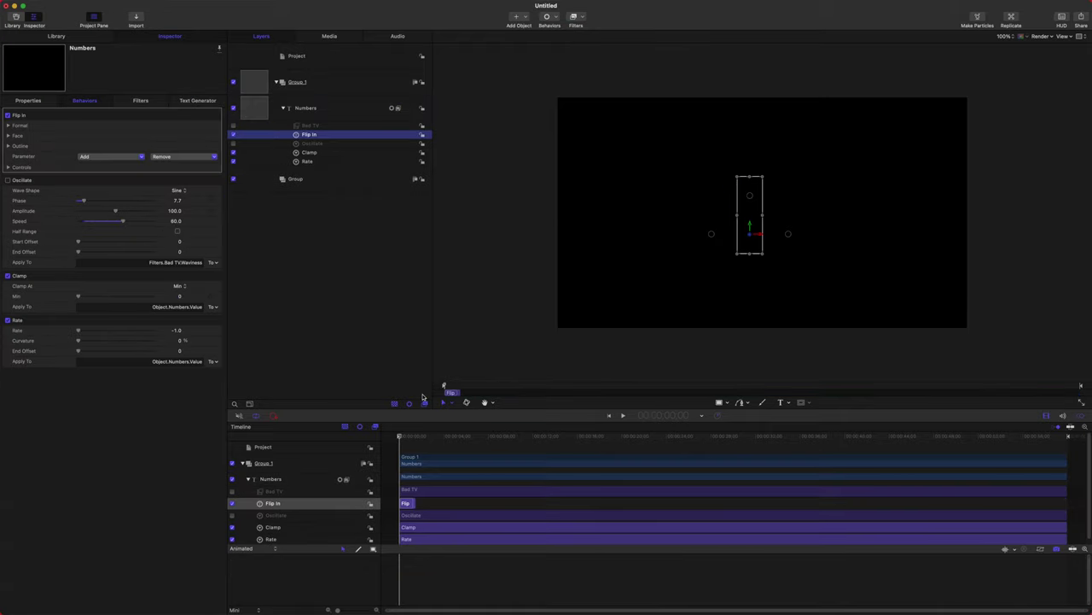
Step: Extend the Flip In behavior's bar to the end of the countdown and preview it partway through
click(328, 506)
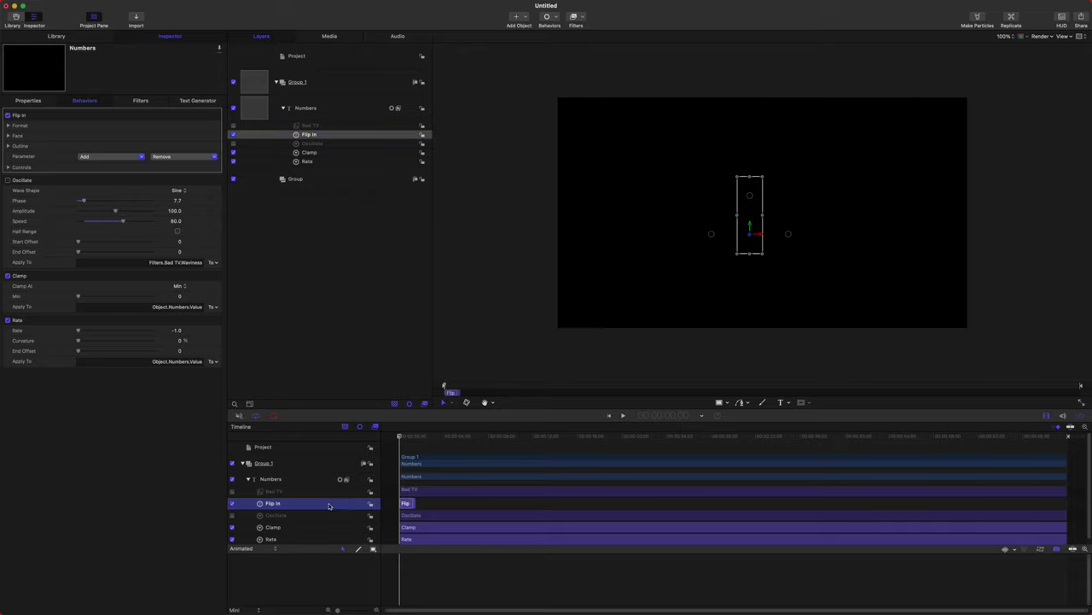
drag(416, 437, 1084, 427)
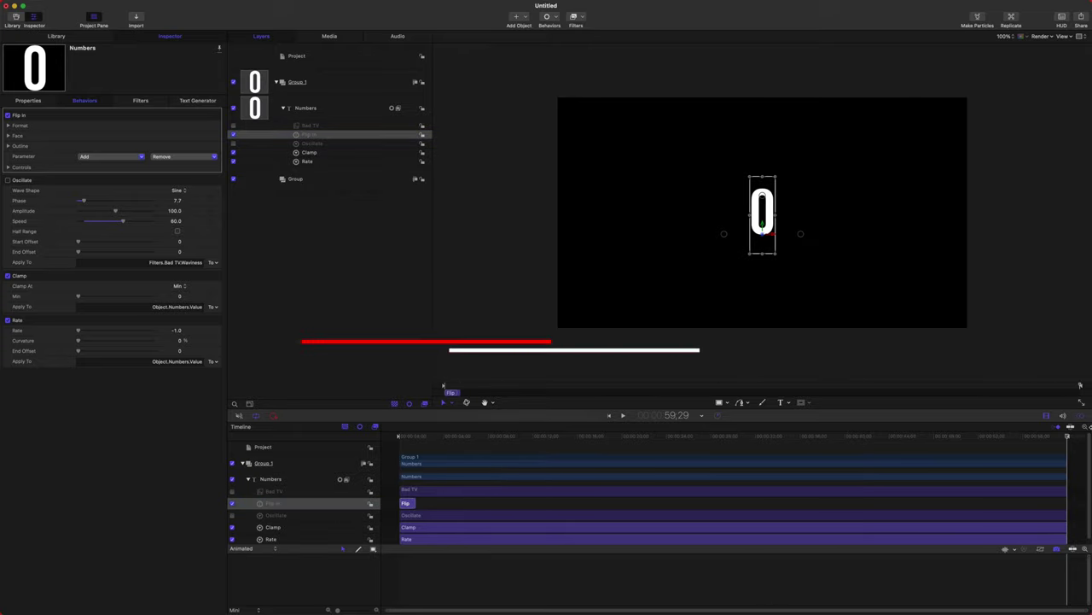
key(alt+bracketright)
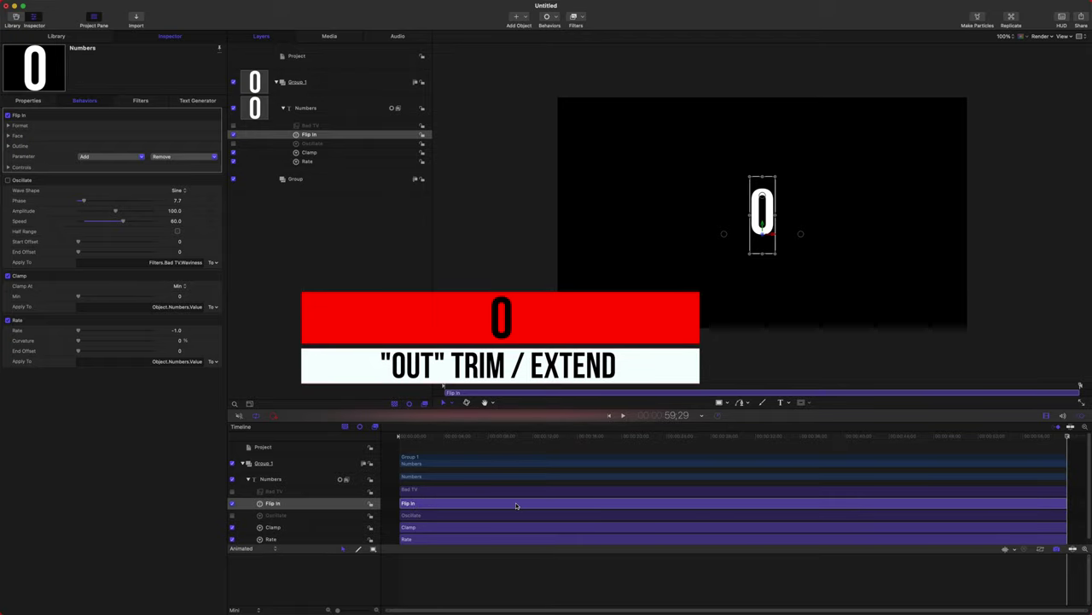
drag(508, 431, 334, 421)
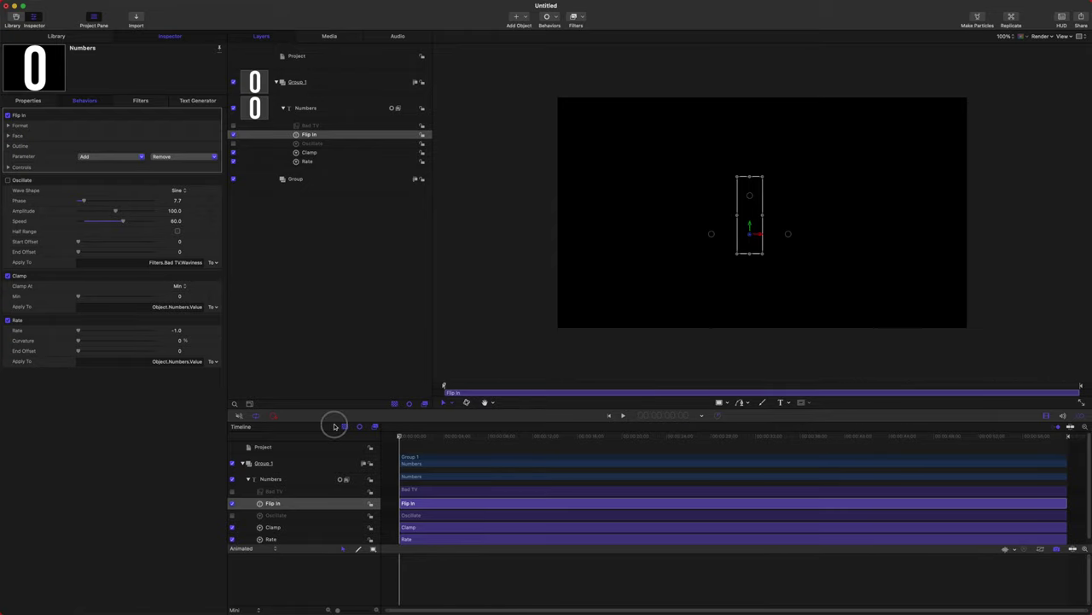
click(7, 167)
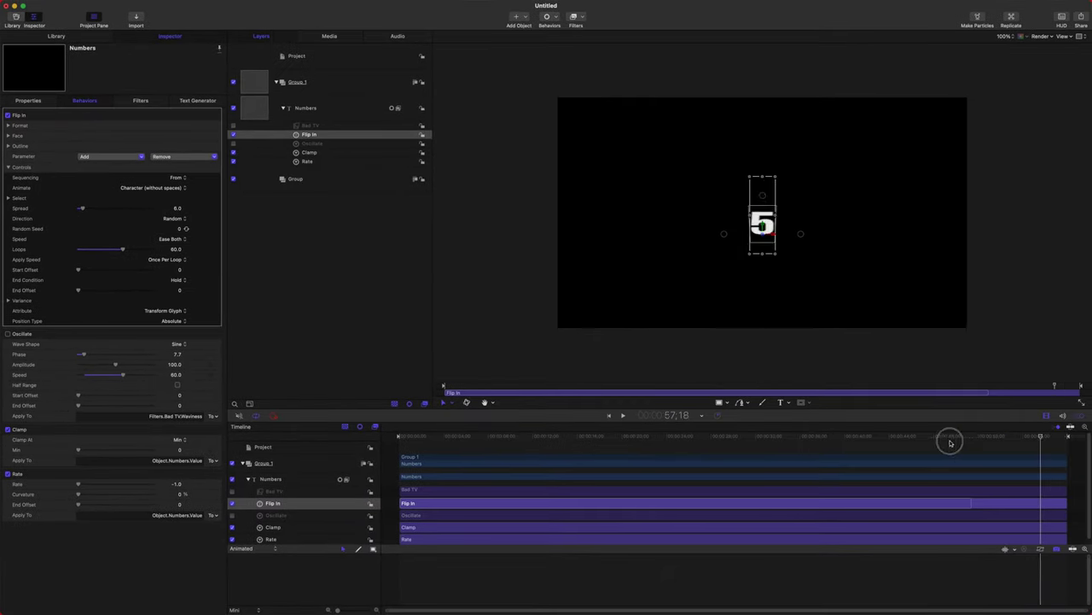
Step: Keep Flip In's Apply Speed at Once Per Loop and play the countdown from the start
drag(950, 442, 353, 440)
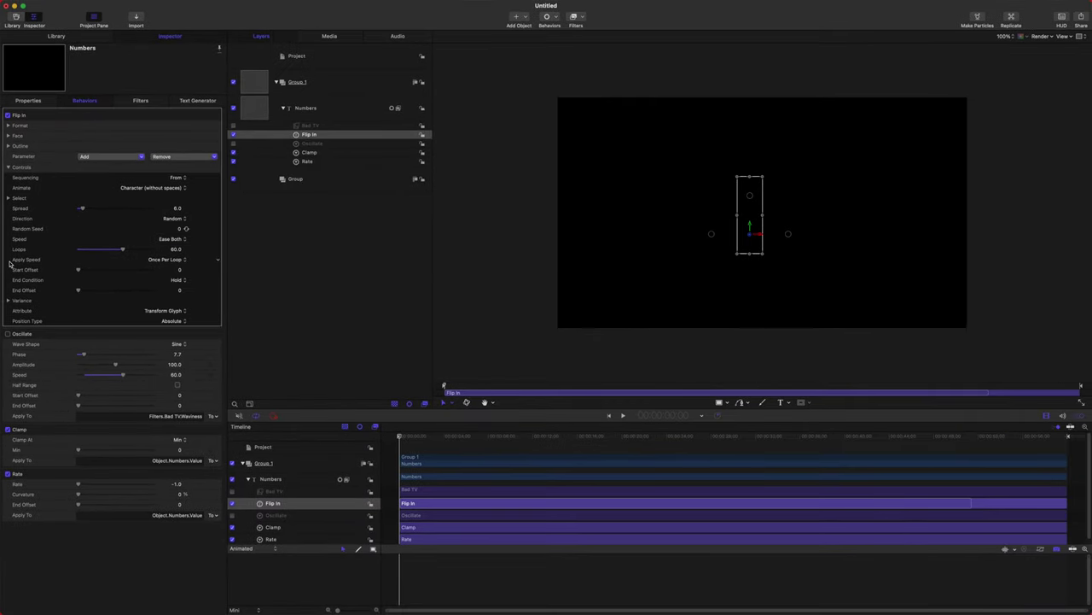
click(156, 265)
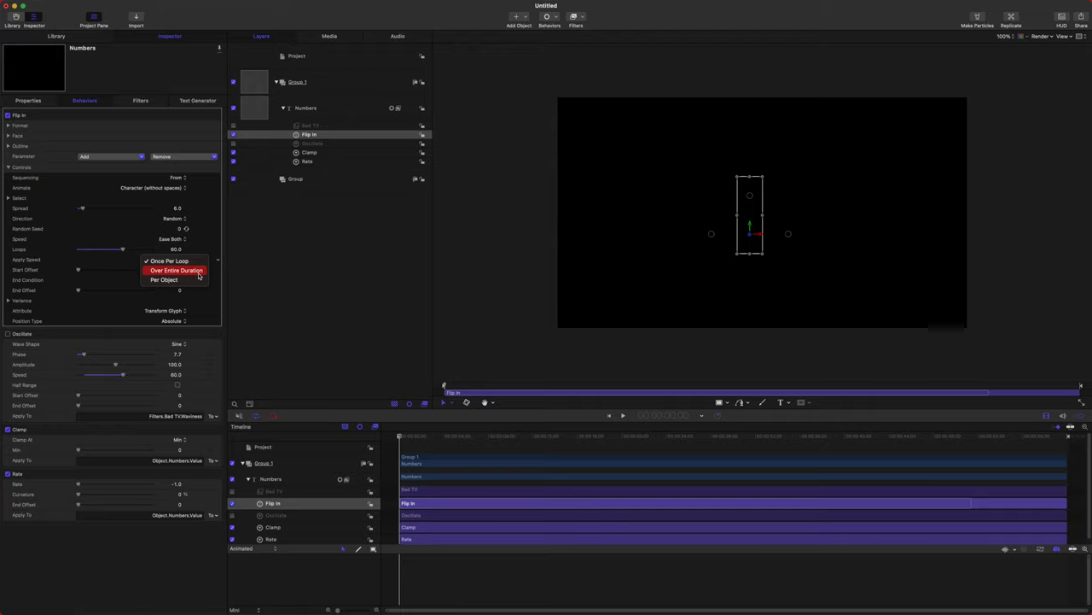
click(167, 259)
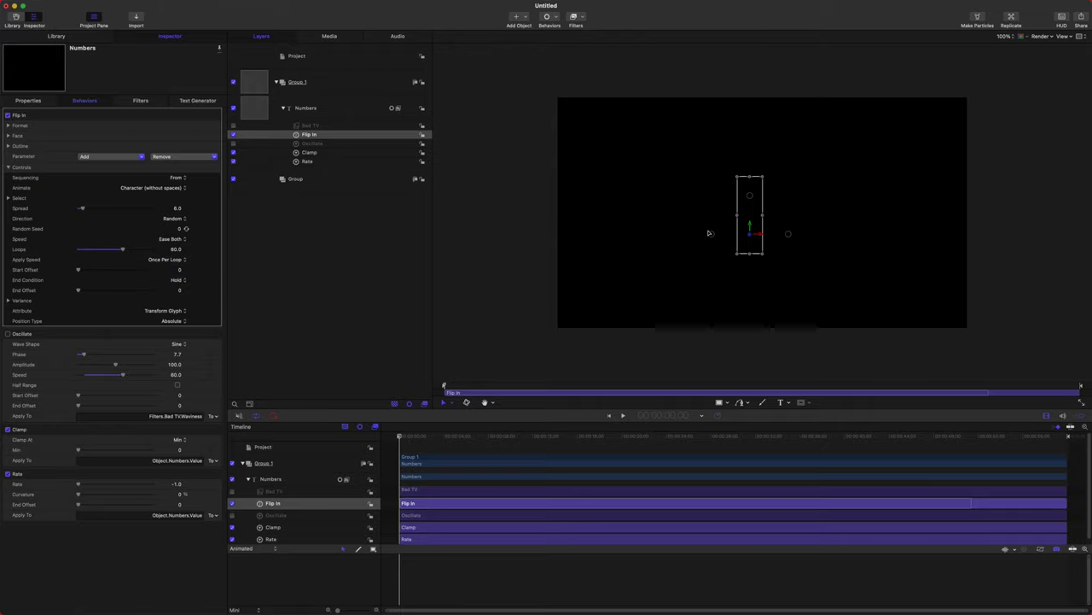
key(space)
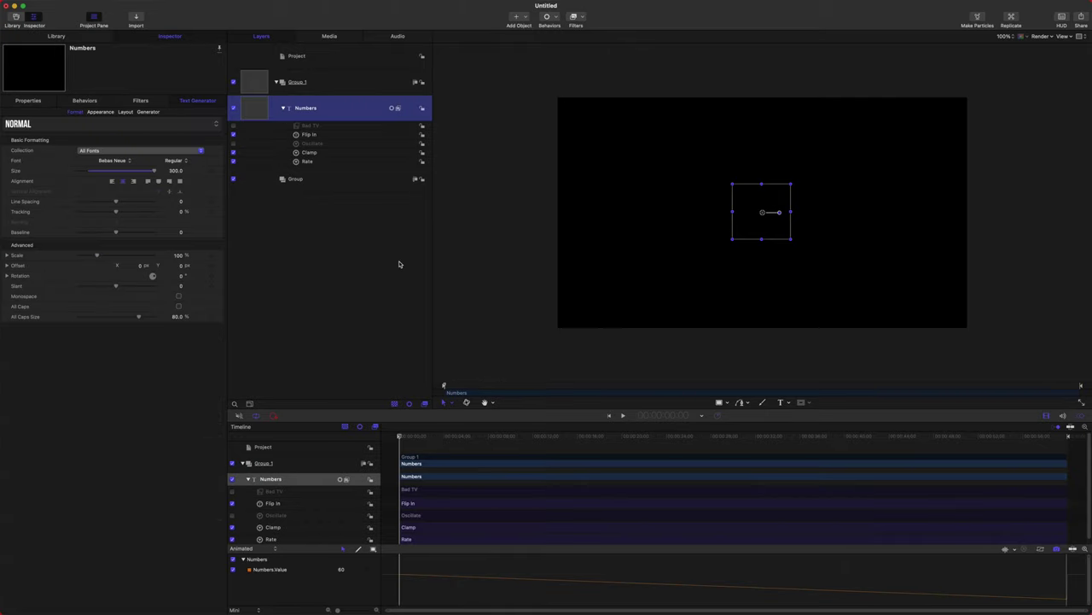
Step: Publish the number generator's Value parameter to Final Cut Pro
click(148, 111)
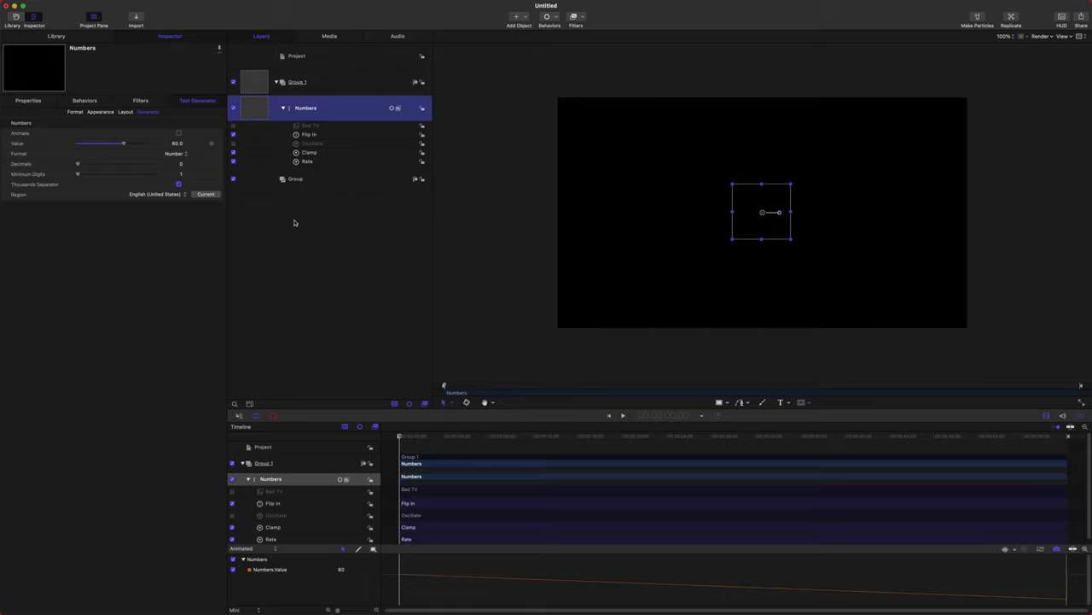
drag(472, 435, 439, 391)
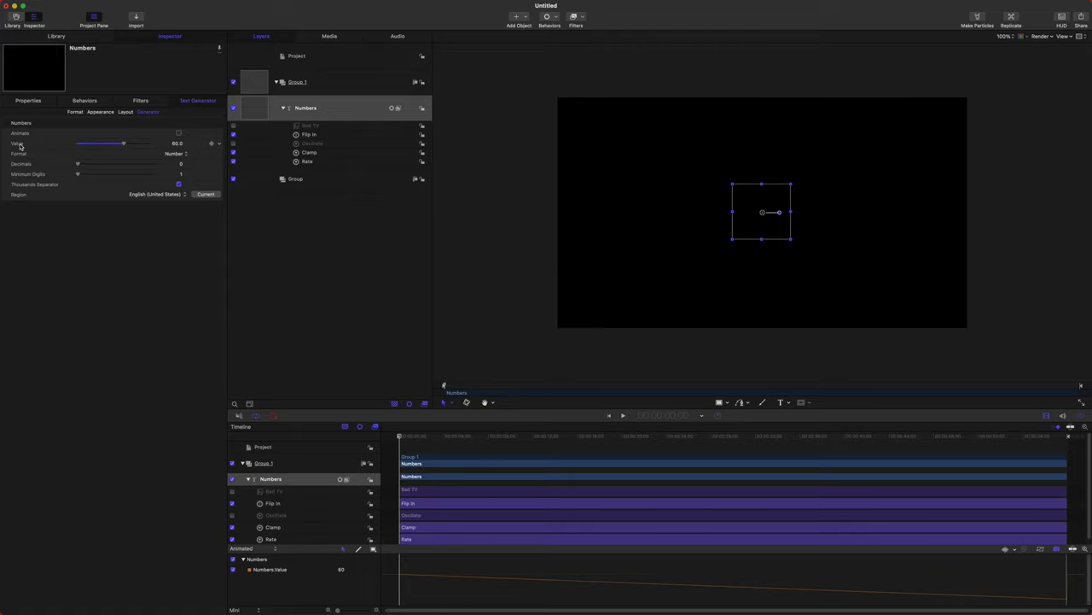
right_click(219, 145)
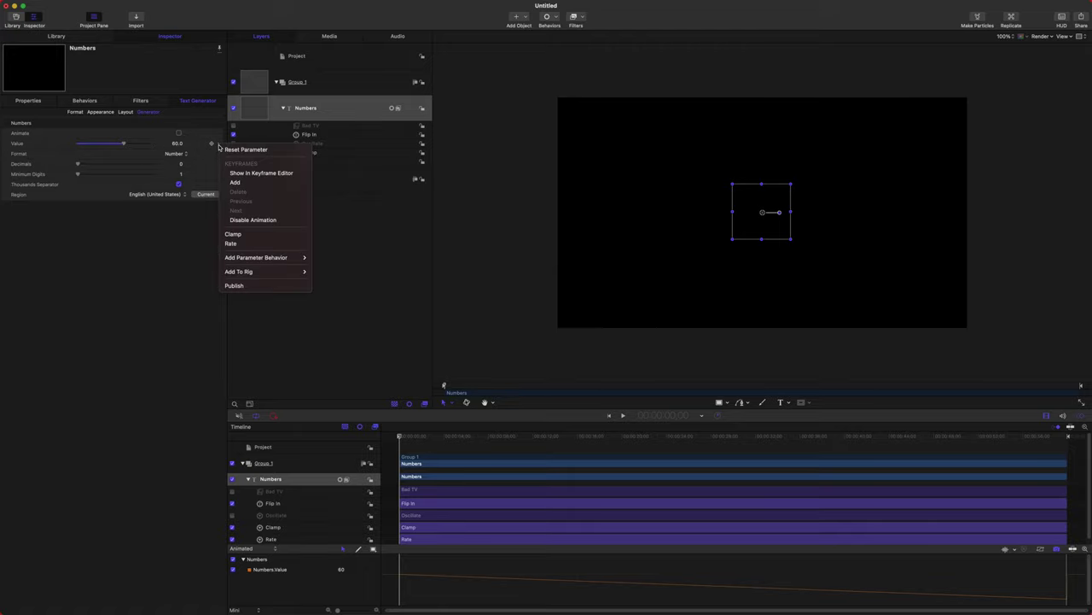
key(Escape)
right_click(219, 145)
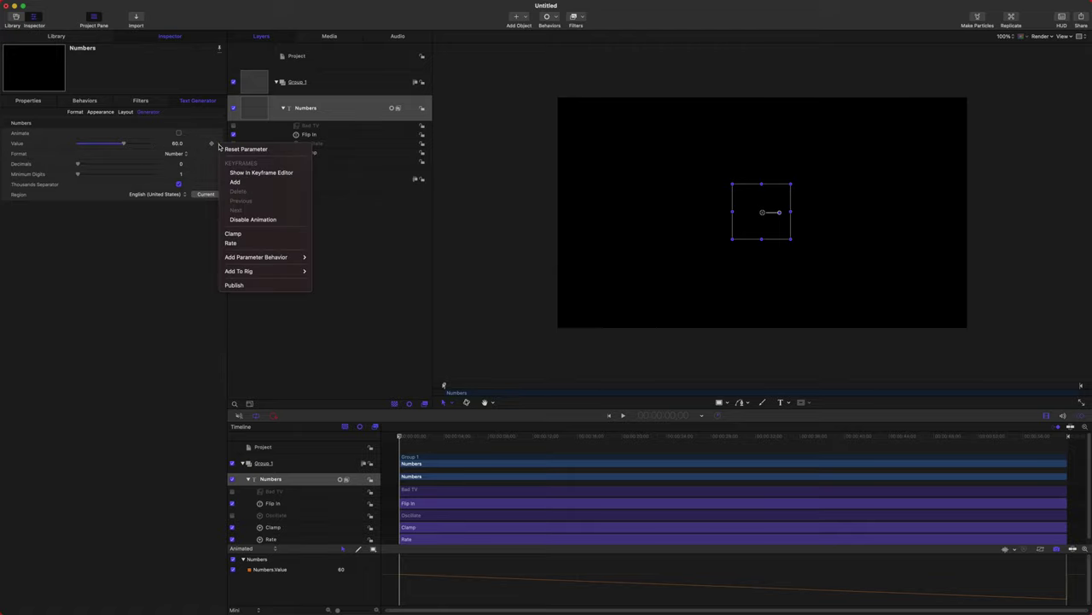
click(246, 290)
Step: Publish the Font, Size, Alignment, Line Spacing and Tracking format parameters
click(76, 111)
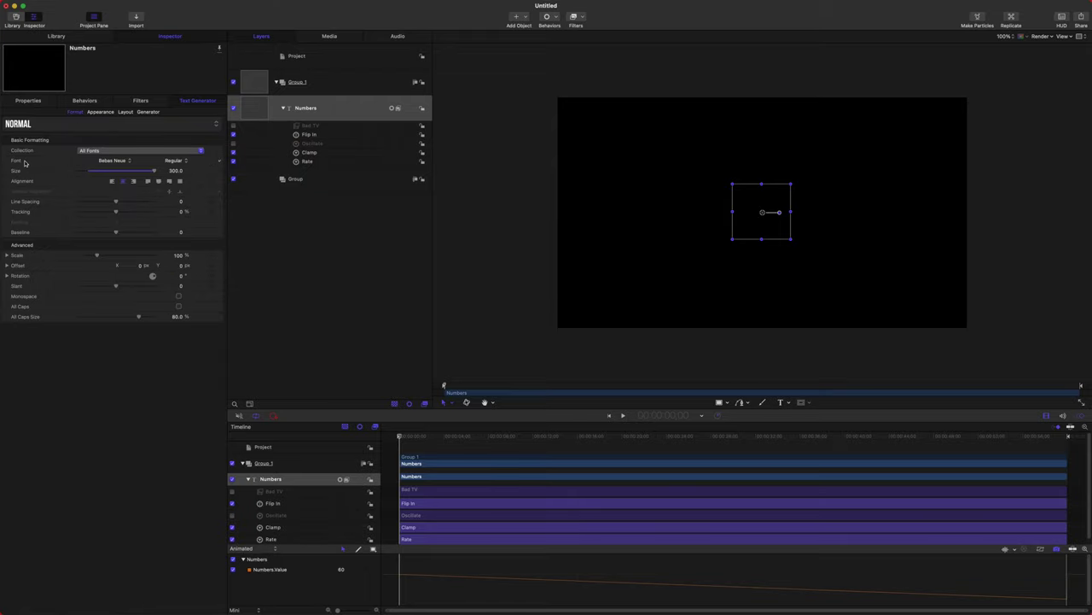
right_click(211, 162)
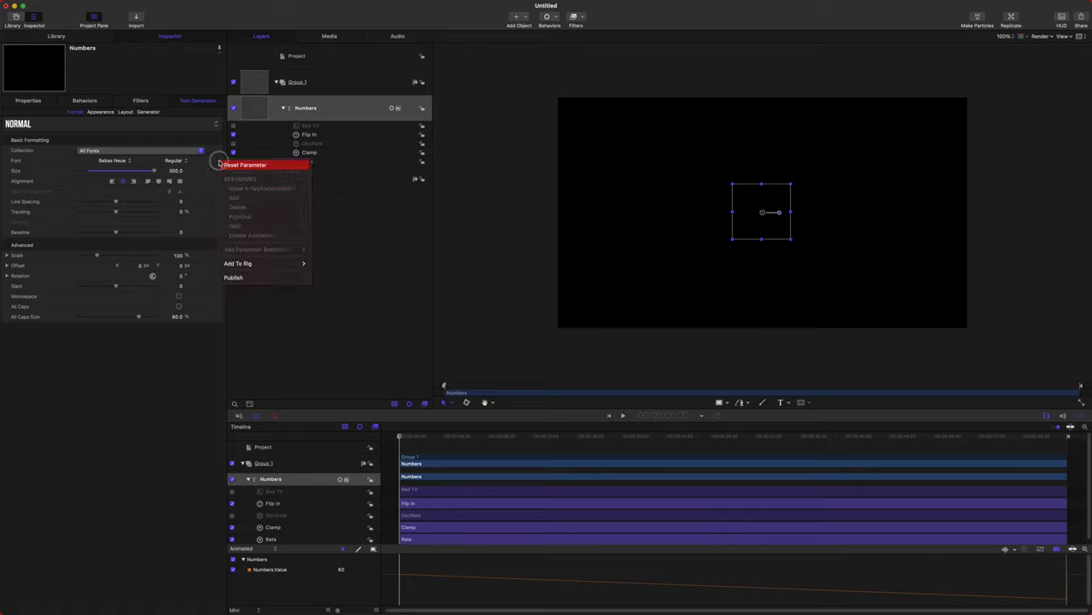
click(247, 278)
click(221, 172)
click(256, 285)
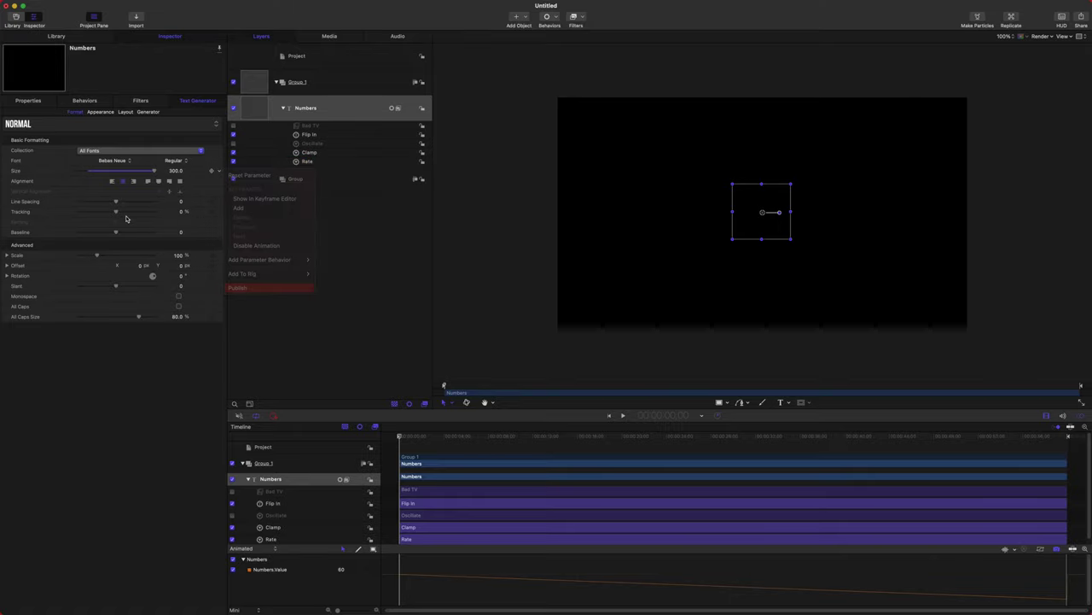
click(219, 182)
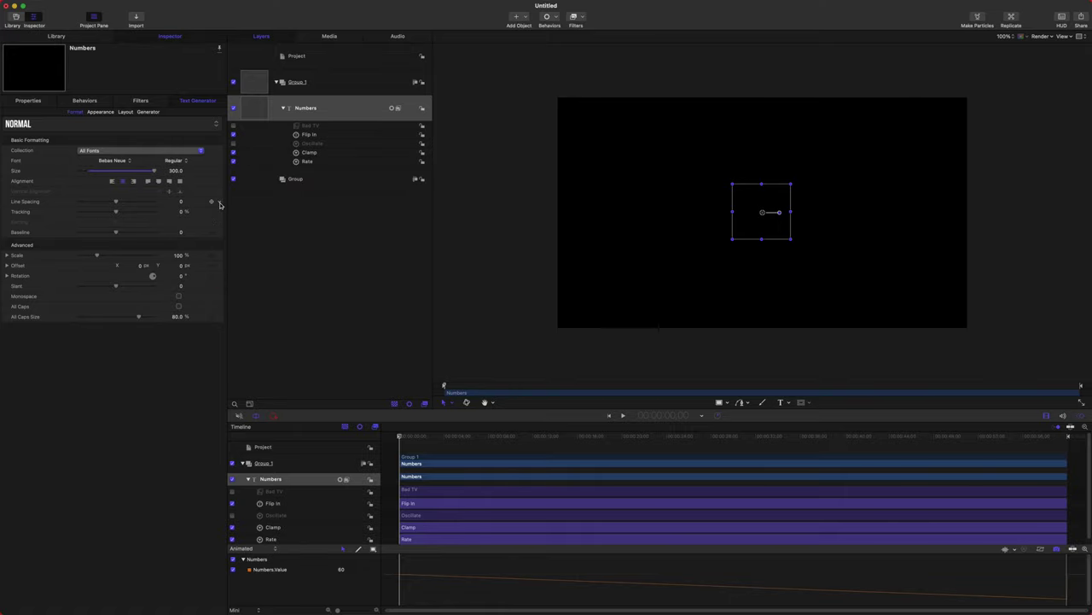
click(220, 203)
click(237, 320)
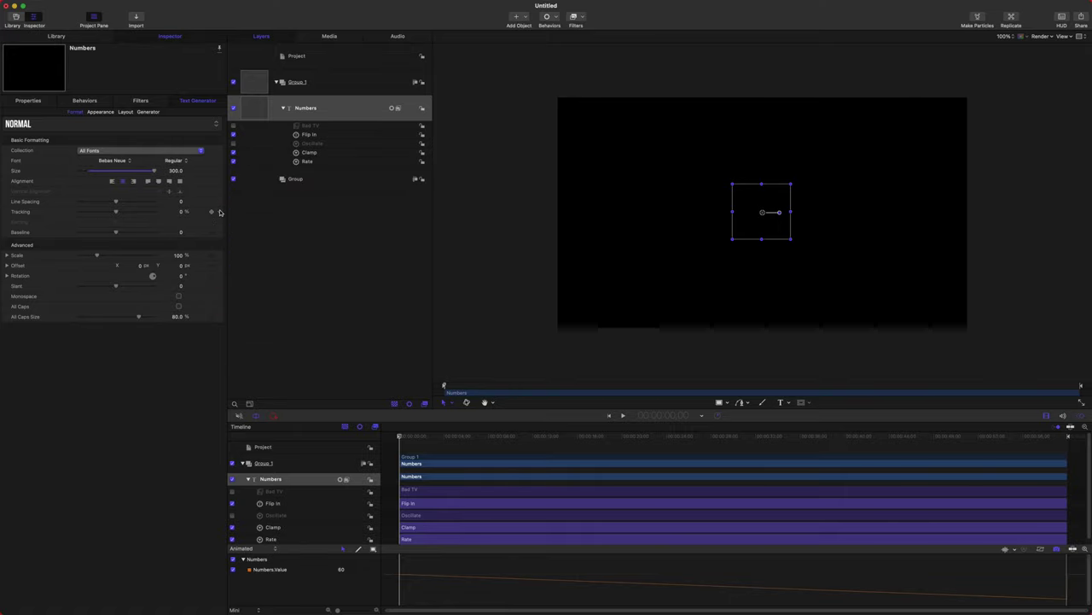
click(220, 212)
click(254, 328)
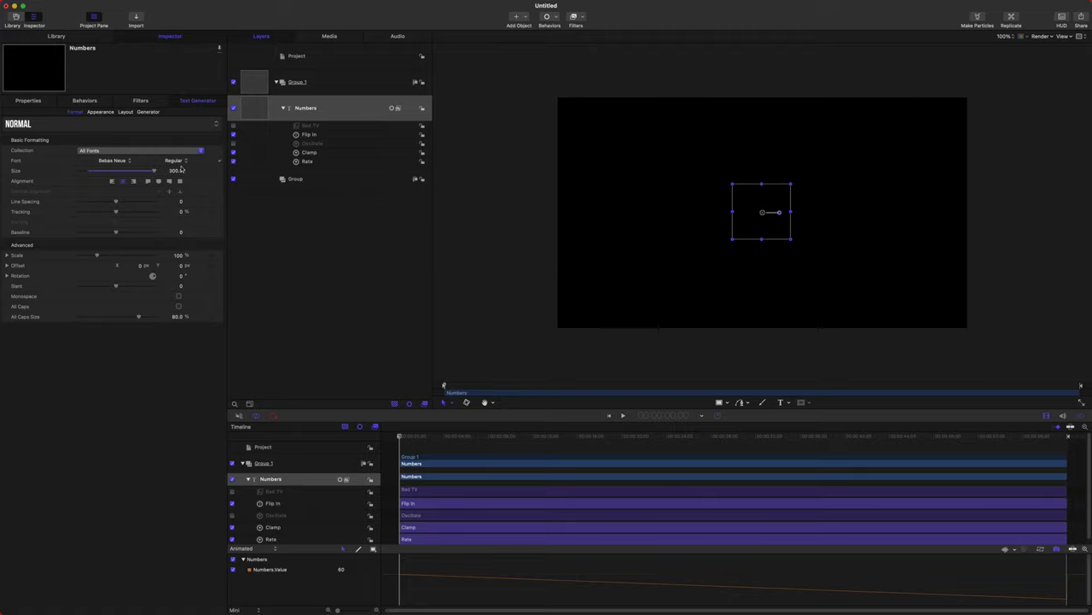
click(438, 436)
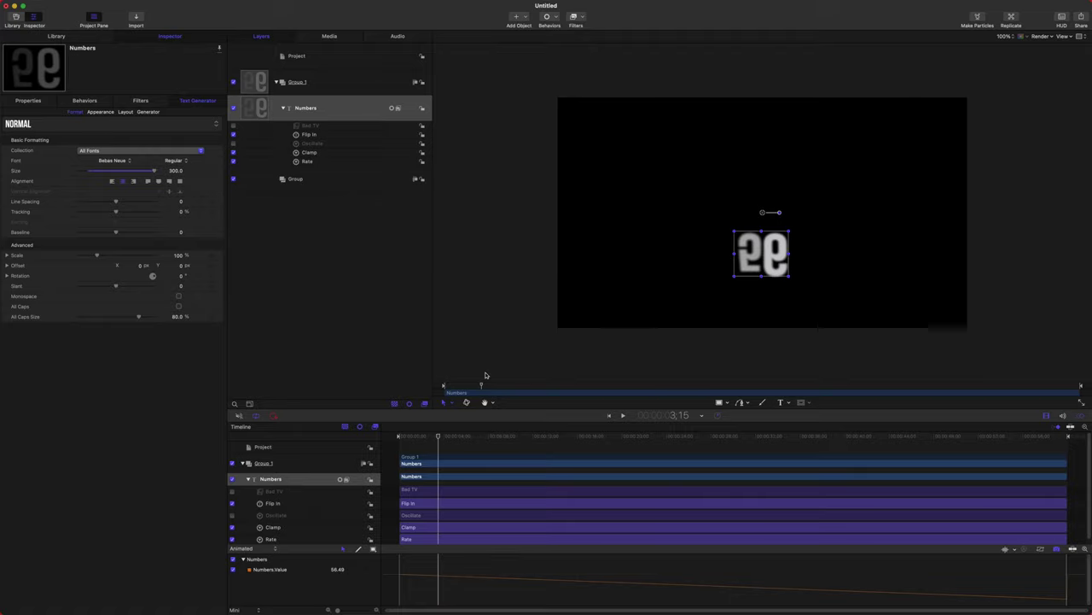
Step: Publish the template as Countdown Timer in the Tutorials category, then bring up Final Cut Pro
key(super+s)
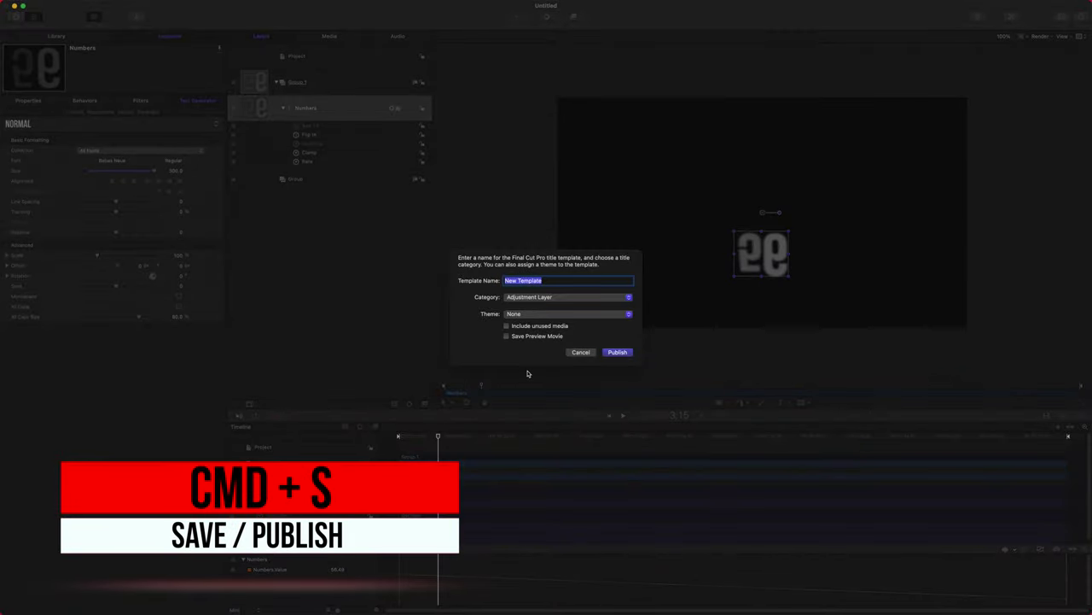
text(Countdown Timer)
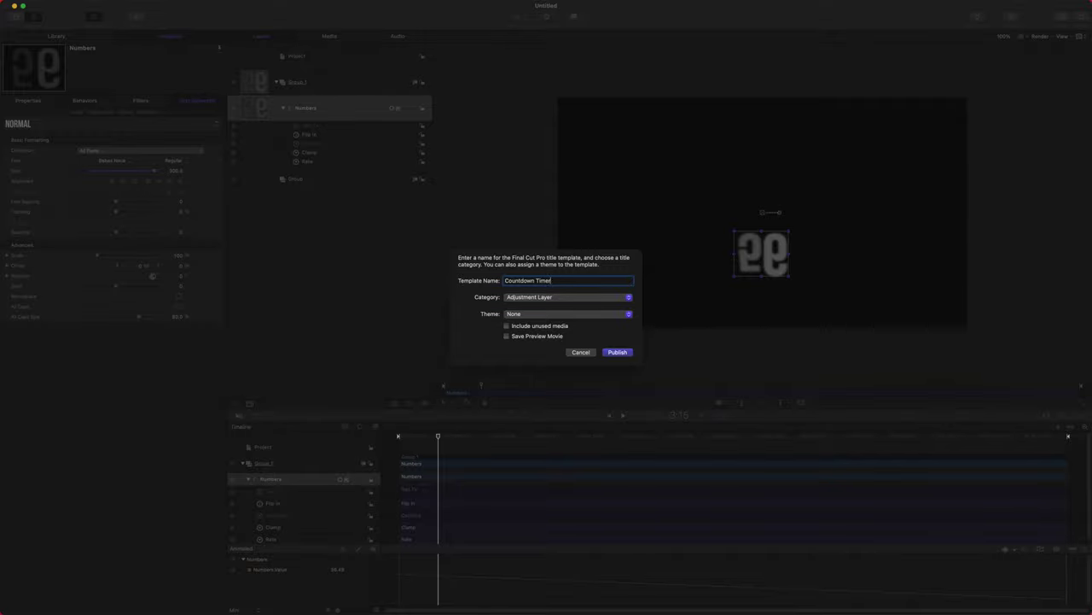
click(568, 296)
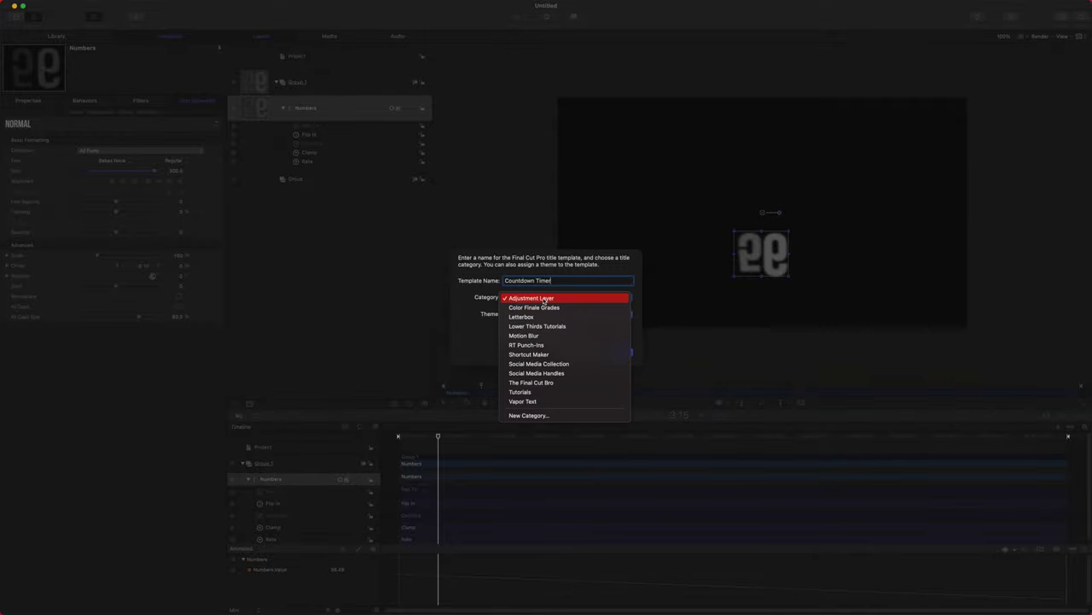
click(539, 392)
click(617, 352)
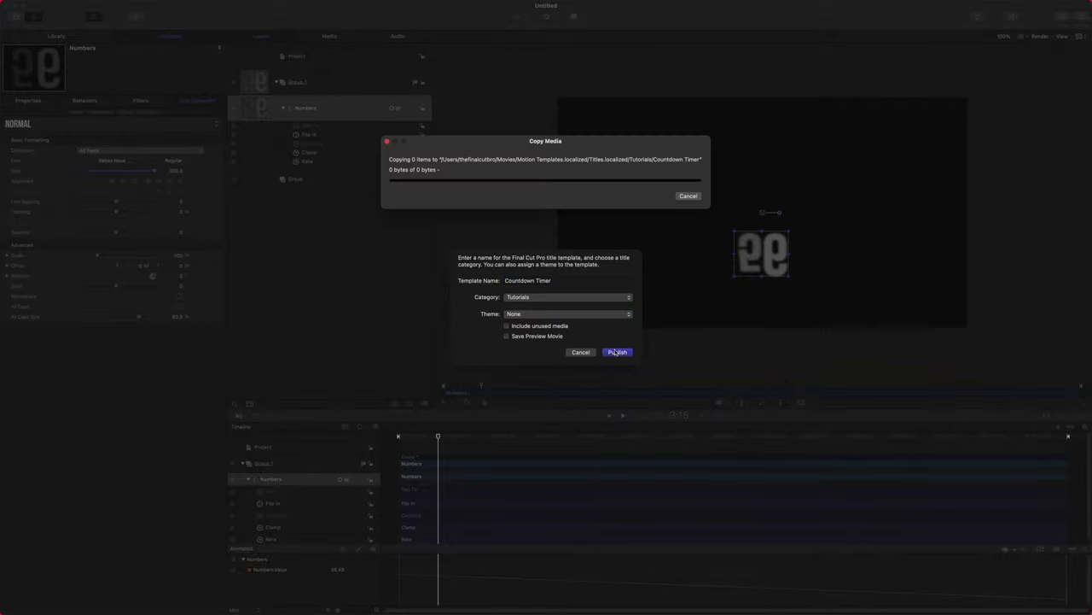
key(Return)
click(523, 610)
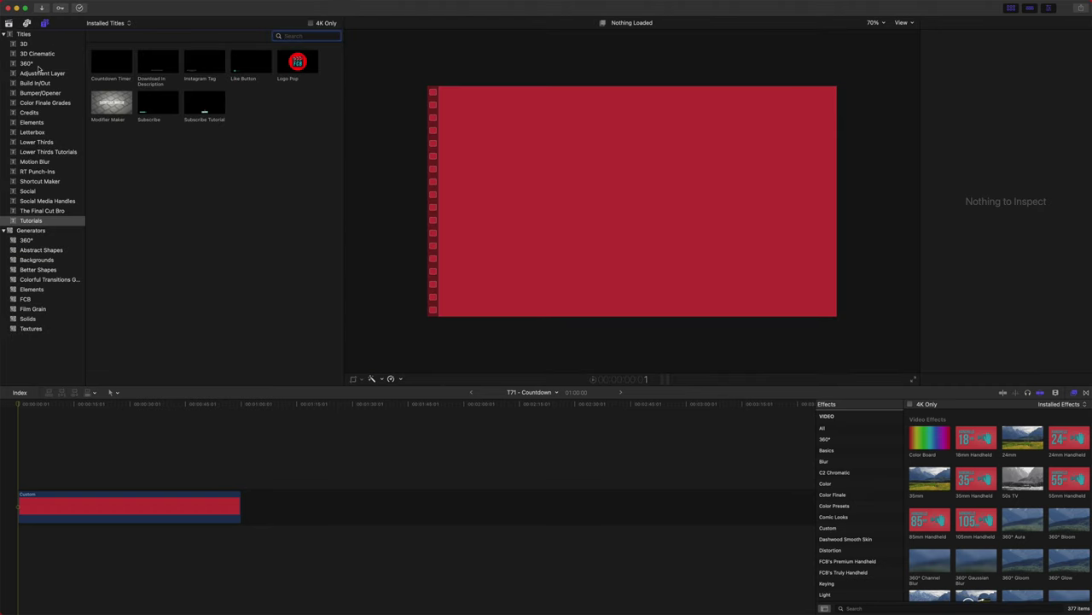
Step: Drop the Countdown Timer title above the Custom clip, preview it, and lengthen its end
drag(102, 66, 59, 425)
key(space)
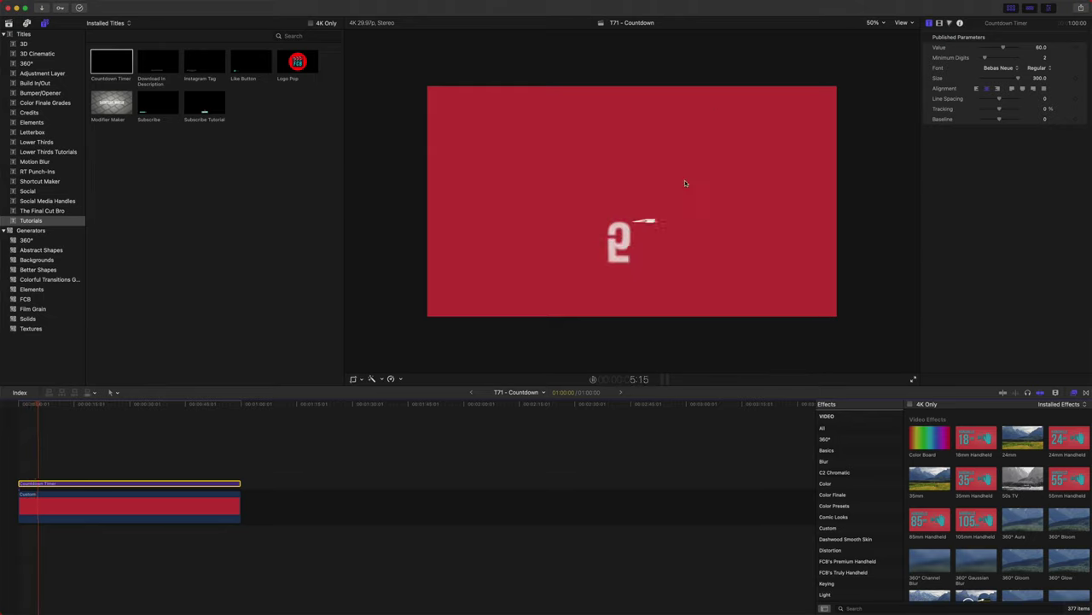
click(128, 402)
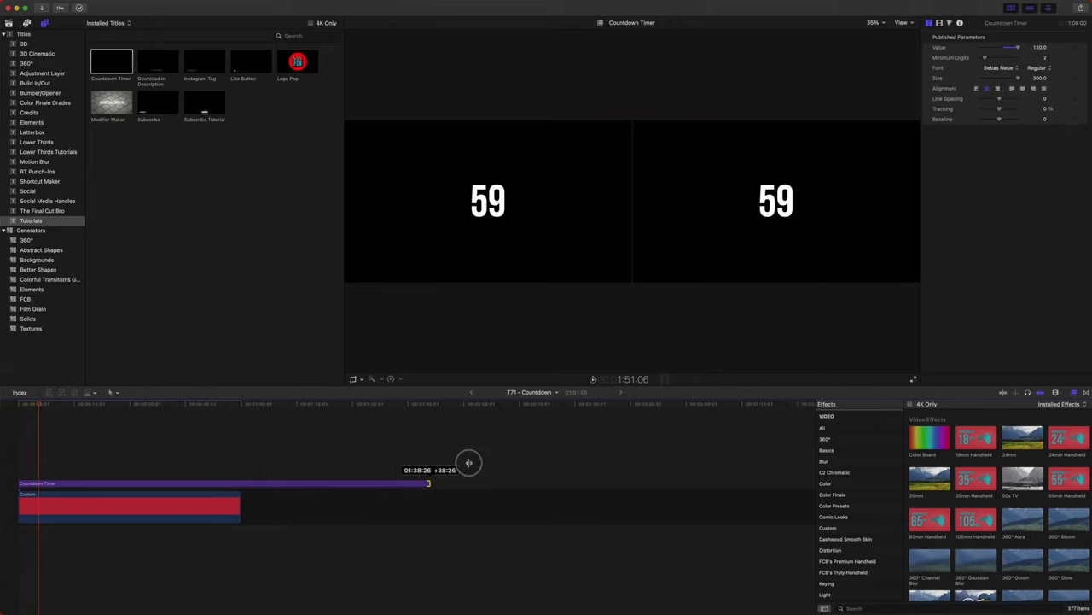
drag(468, 462, 623, 461)
click(349, 407)
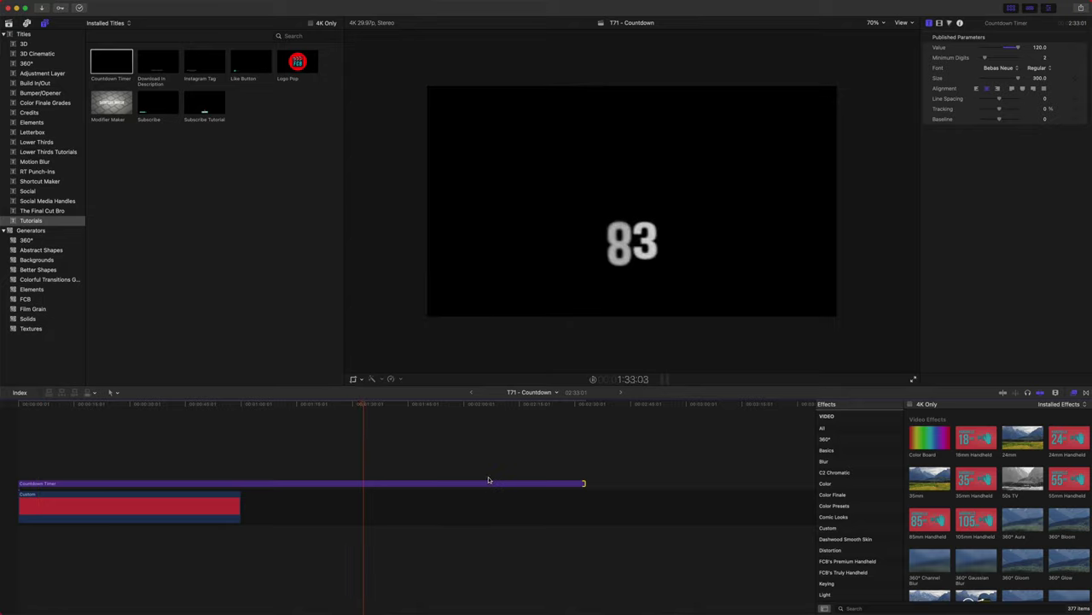
key(super+z)
Step: Trim the title clip's end back to match the Custom clip and replay it
click(142, 403)
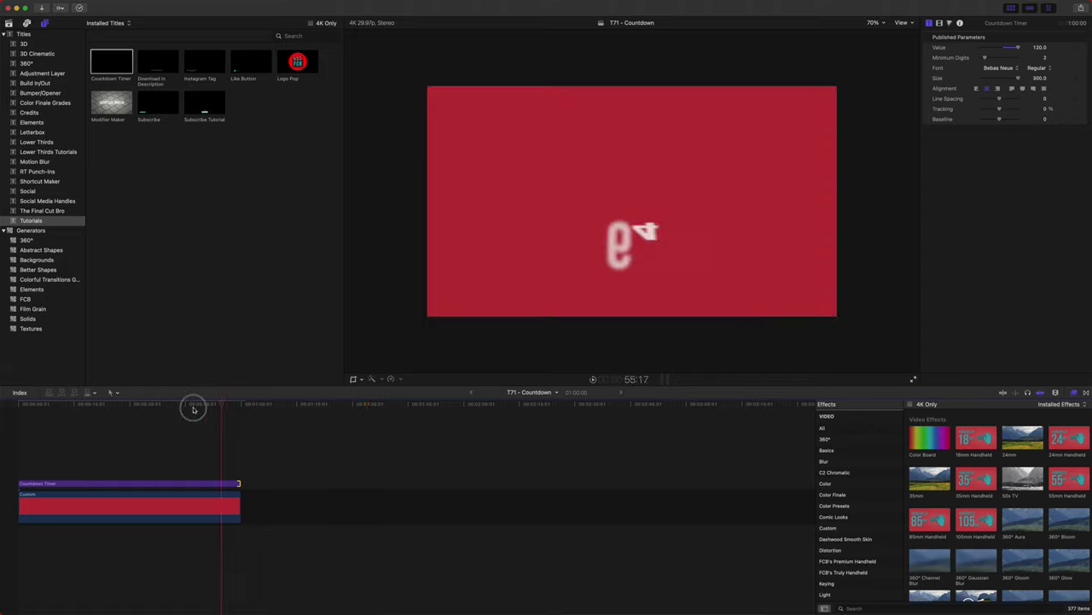
drag(237, 483, 64, 483)
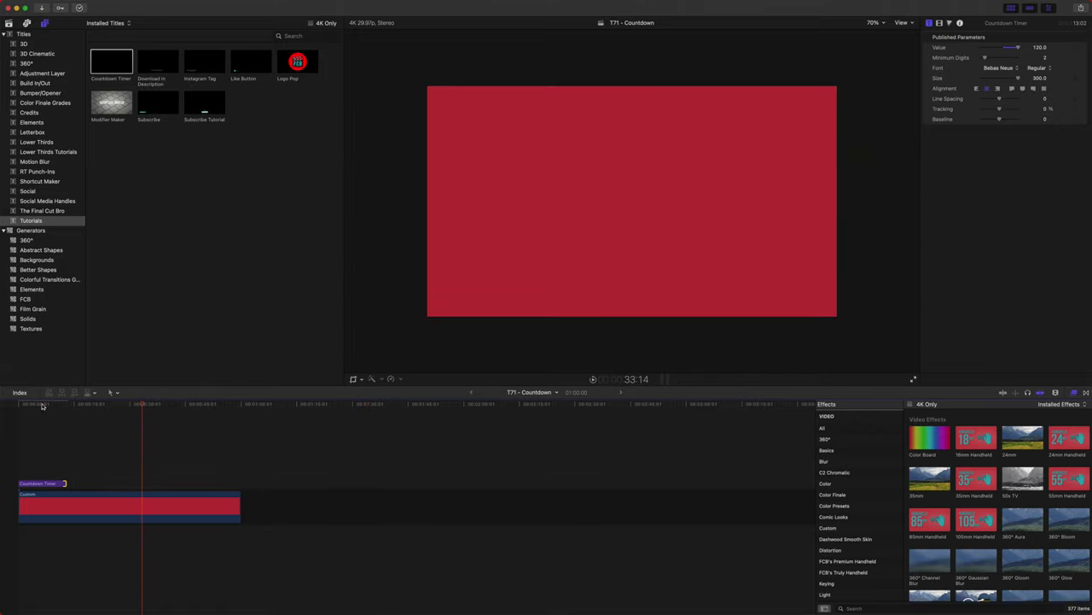
click(26, 403)
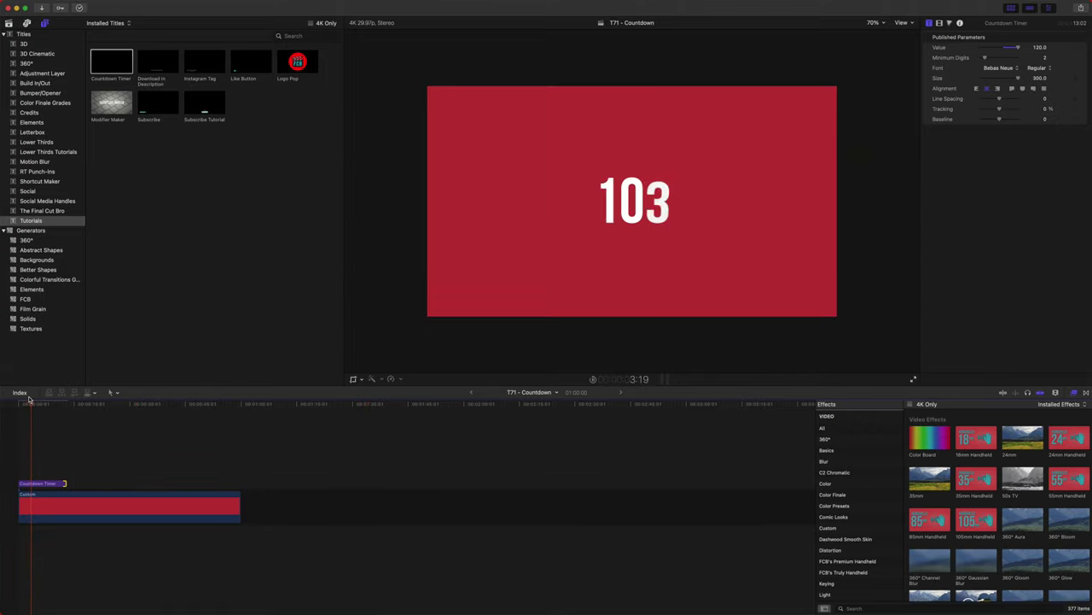
key(super+z)
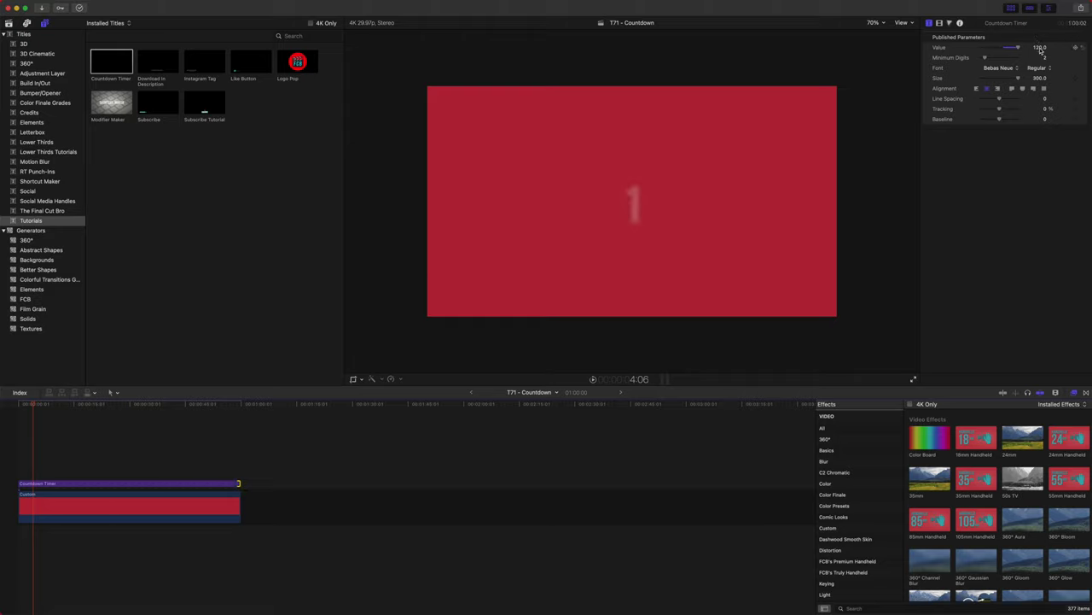
Step: Set the Countdown Timer title's starting Value to 45 and preview the countdown
click(96, 483)
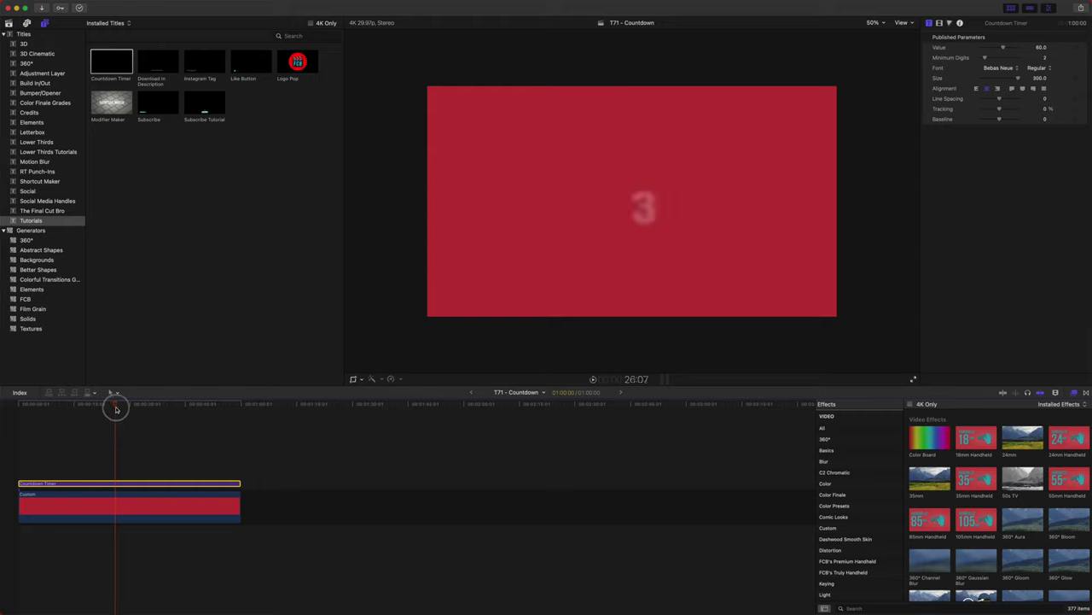
click(3, 411)
key(space)
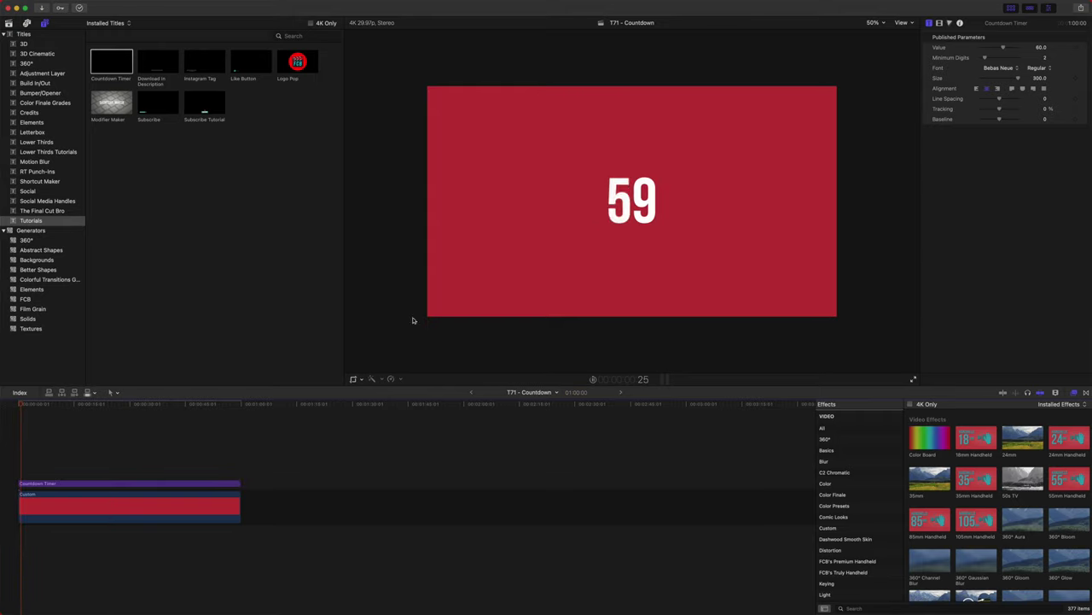
click(119, 485)
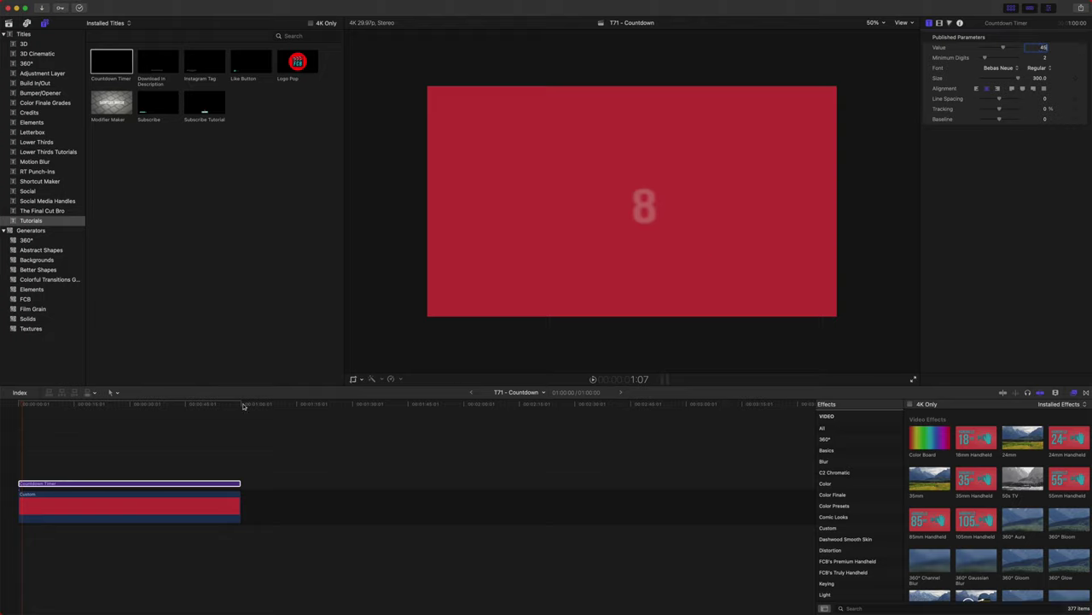
click(89, 452)
click(45, 407)
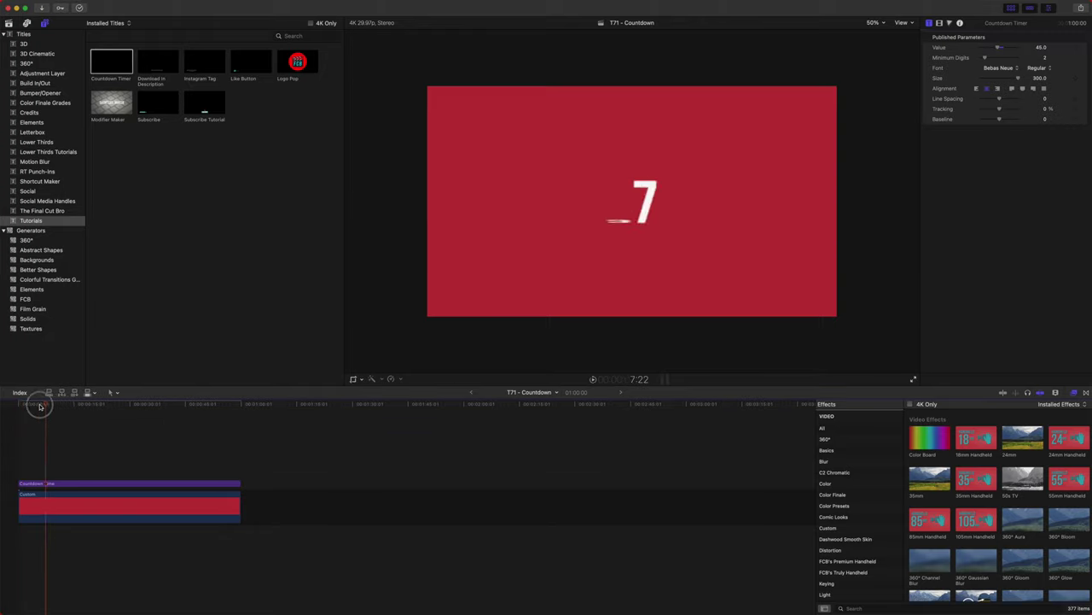
click(74, 487)
Step: Wrap the title in the compound clip 'T71 - Countdown Clip' and trim its end shorter
right_click(75, 483)
click(98, 466)
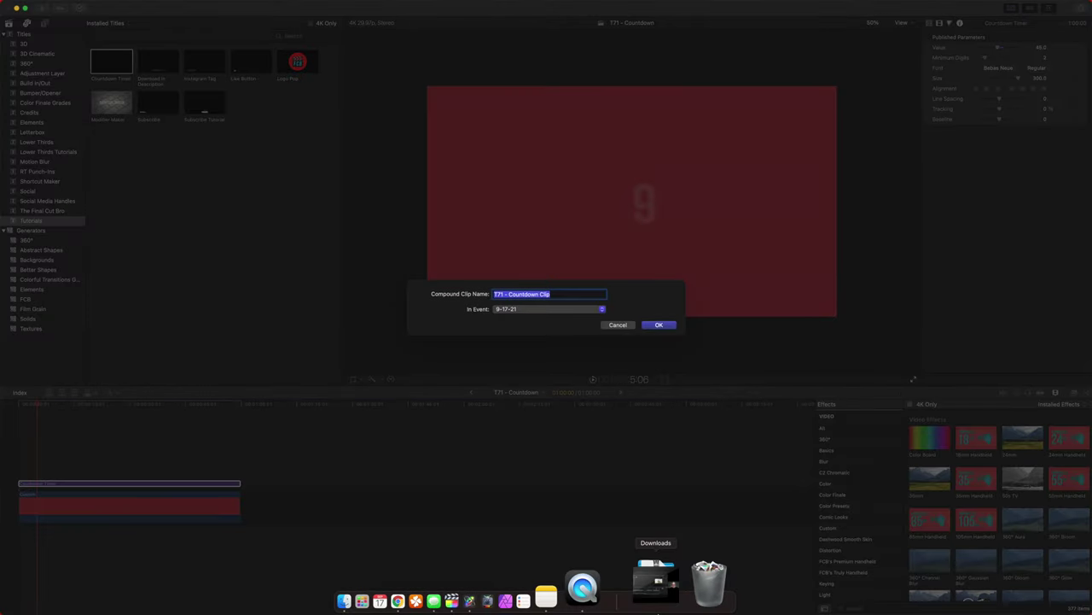
click(662, 325)
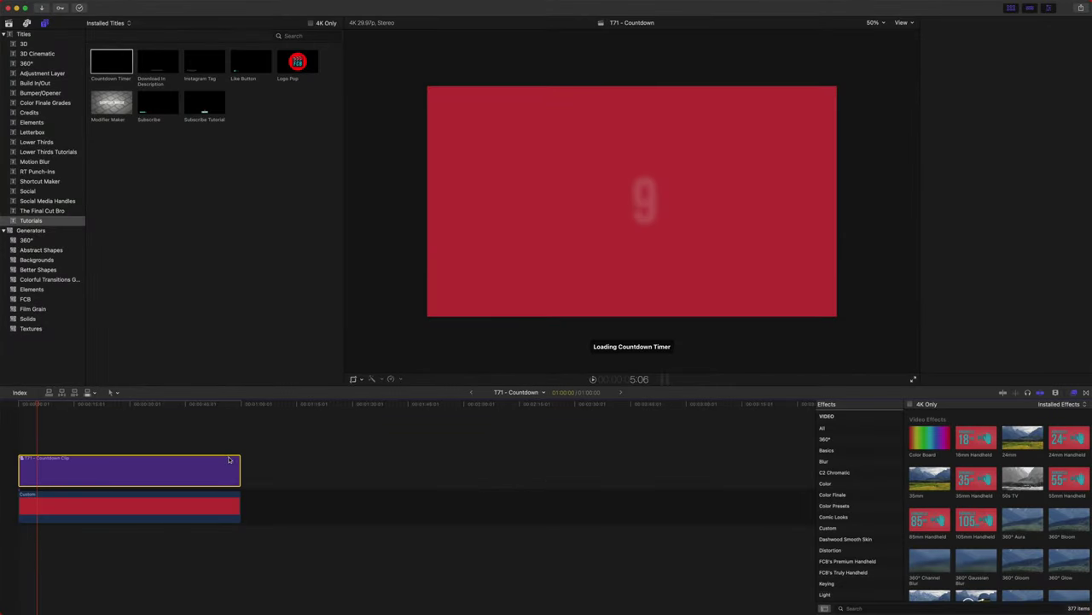
drag(234, 463, 130, 445)
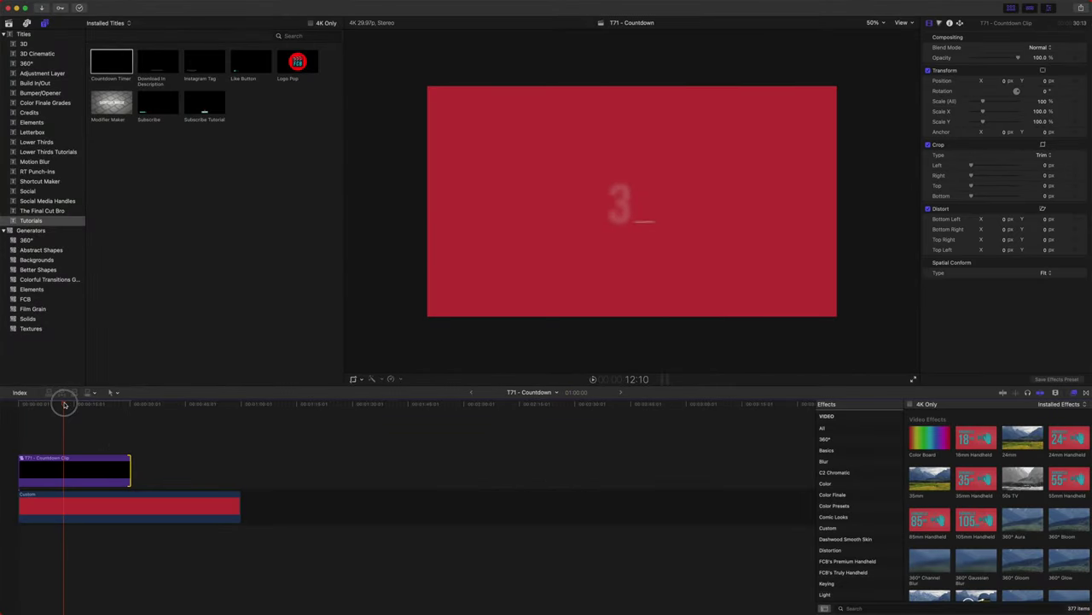